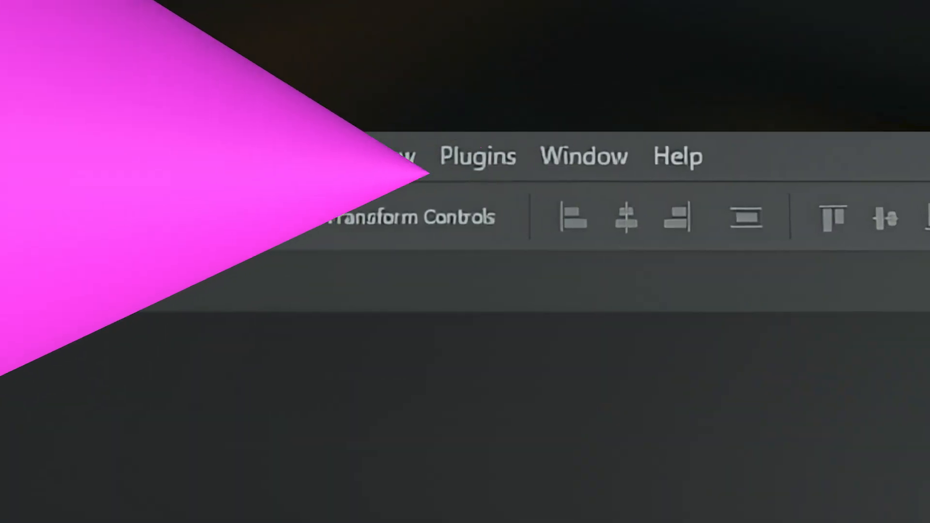
Step: Hide the Paragraph panel and show it again, repeating the toggle once more
{"action": "key", "text": "alt+w"}
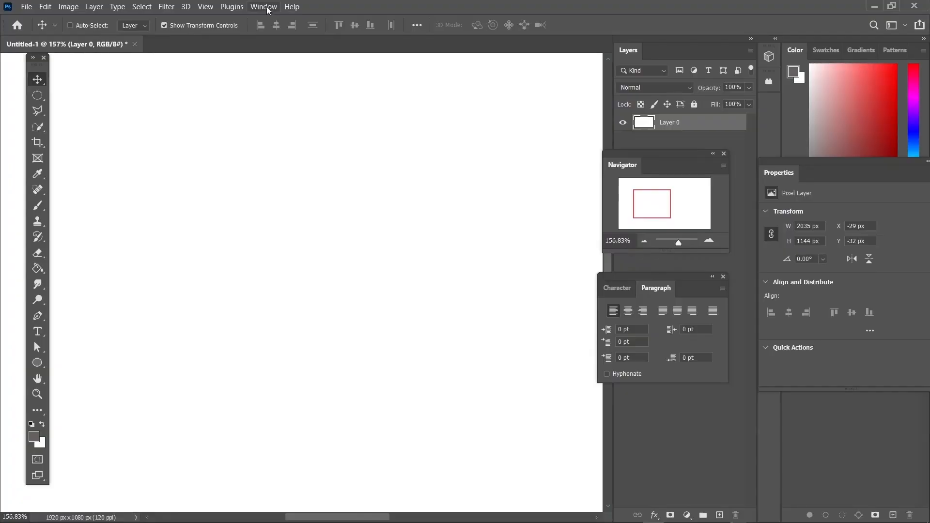
{"action": "left_click", "coordinate": [267, 8]}
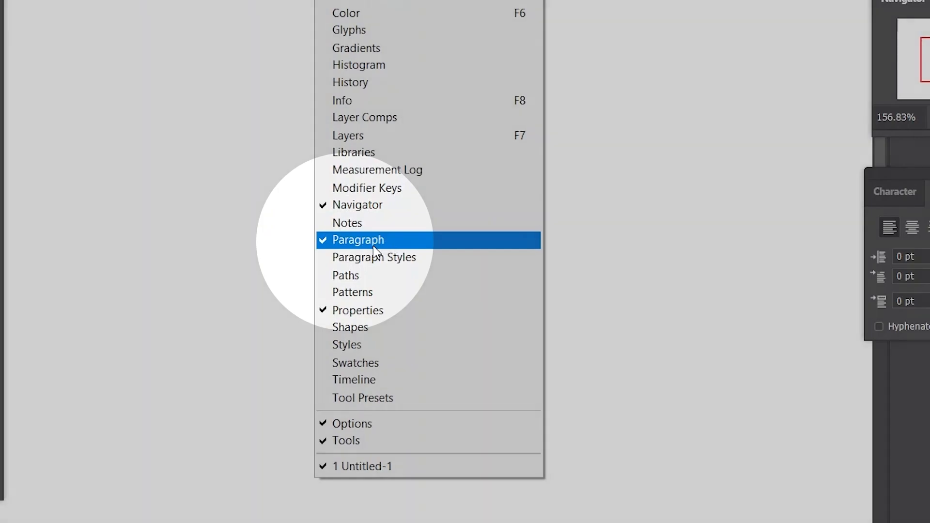
{"action": "left_click", "coordinate": [373, 241]}
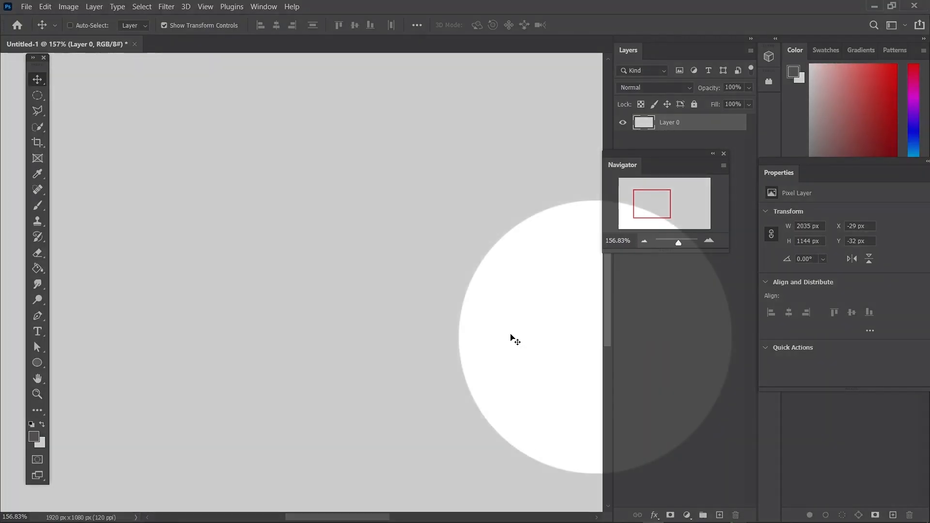
{"action": "left_click", "coordinate": [263, 6]}
{"action": "left_click", "coordinate": [279, 321]}
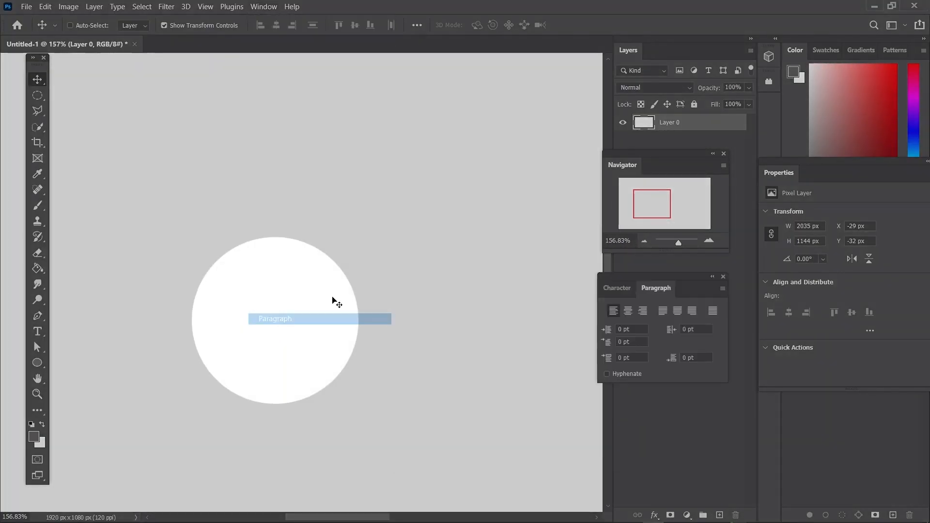
{"action": "left_click", "coordinate": [263, 6]}
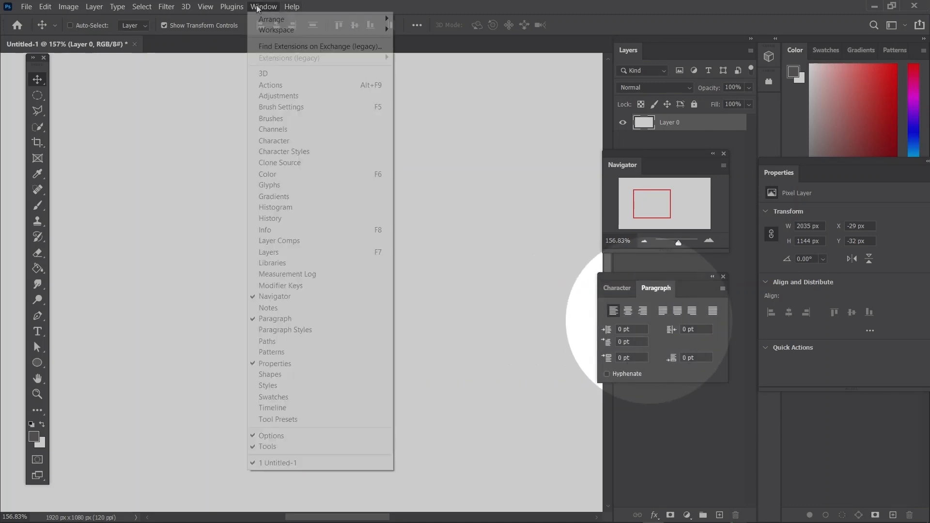
{"action": "left_click", "coordinate": [275, 320]}
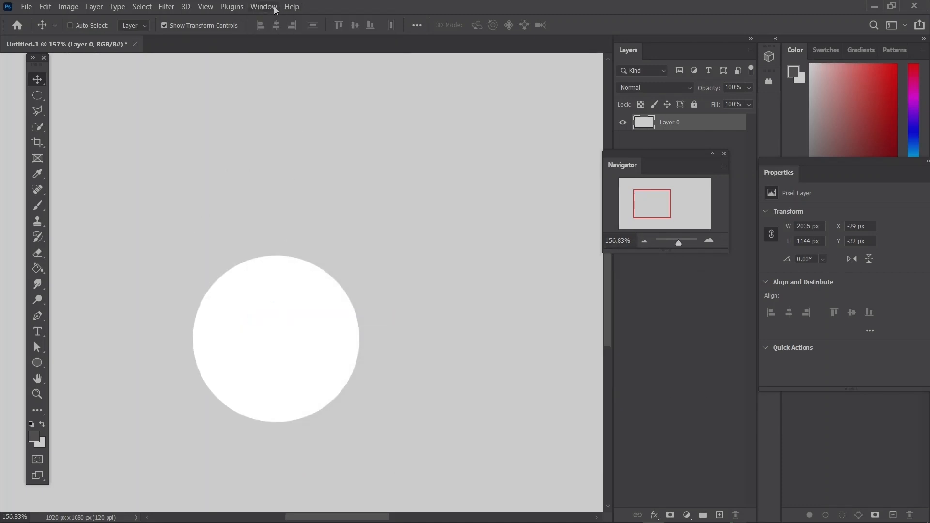
{"action": "left_click", "coordinate": [274, 8]}
{"action": "left_click", "coordinate": [274, 319]}
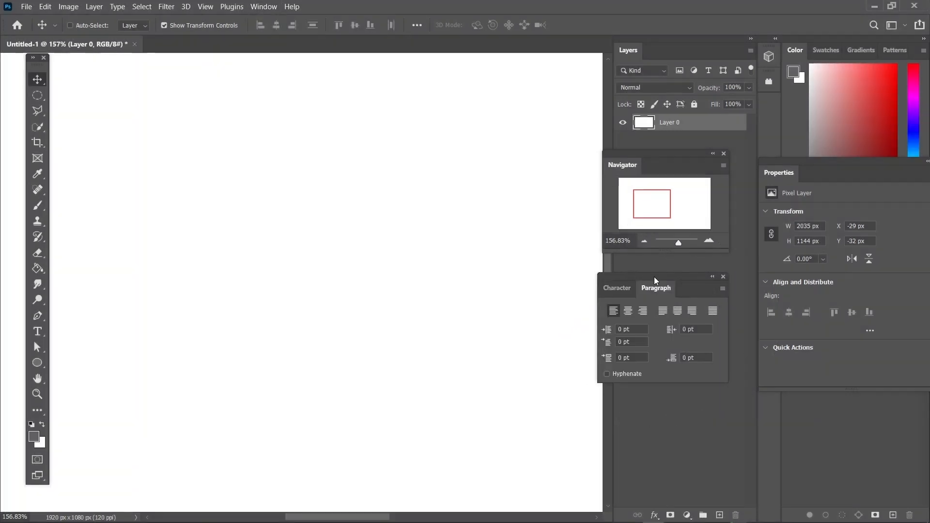
Step: Move the floating Paragraph panel partly over the canvas and set the text alignment to right
{"action": "left_click_drag", "start_coordinate": [652, 278], "coordinate": [620, 284]}
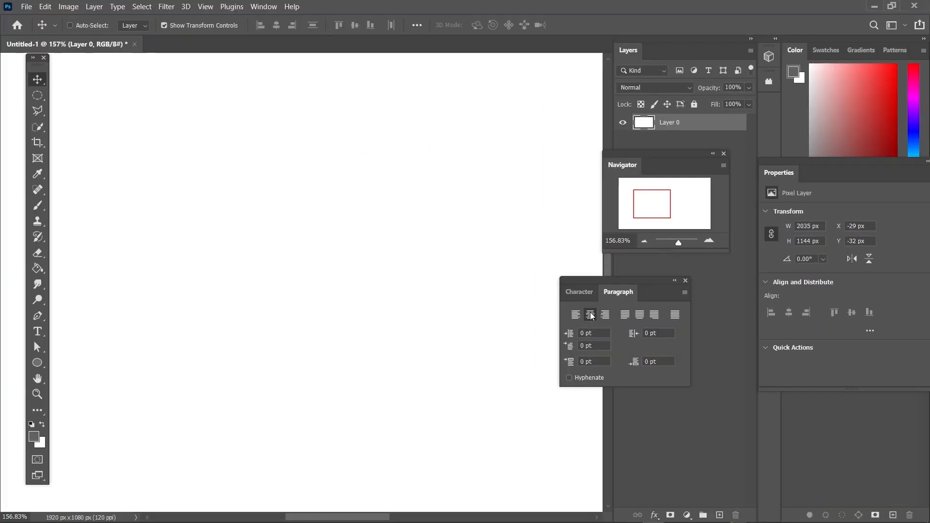
{"action": "left_click", "coordinate": [422, 225]}
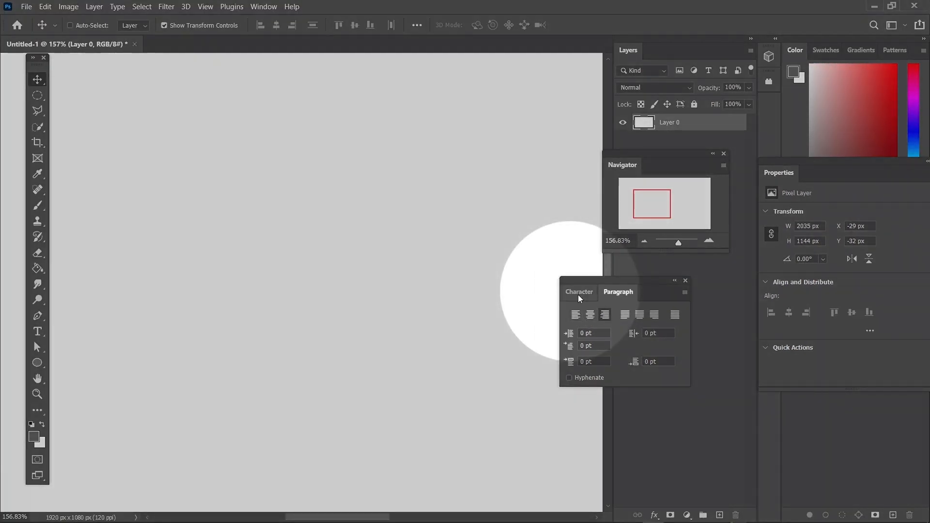
Step: Show the Character settings and browse the list of available fonts and their samples
{"action": "left_click", "coordinate": [579, 294]}
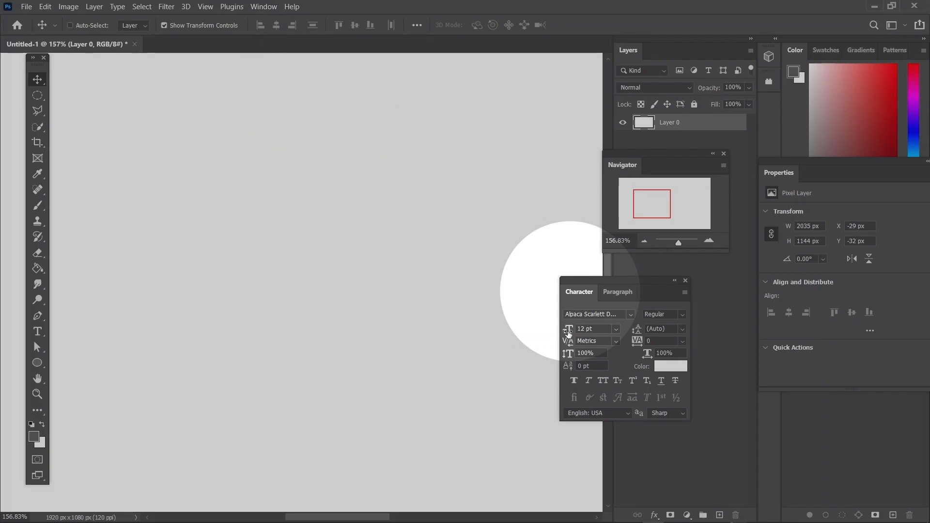
{"action": "left_click", "coordinate": [630, 315]}
{"action": "scroll", "coordinate": [630, 284], "scroll_direction": "up", "scroll_amount": 1}
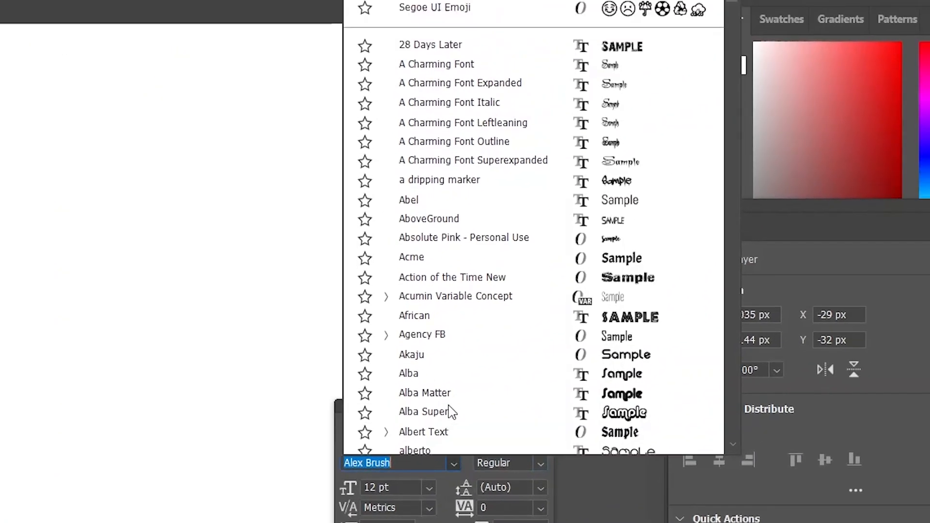
{"action": "scroll", "coordinate": [436, 145], "scroll_direction": "down", "scroll_amount": 9}
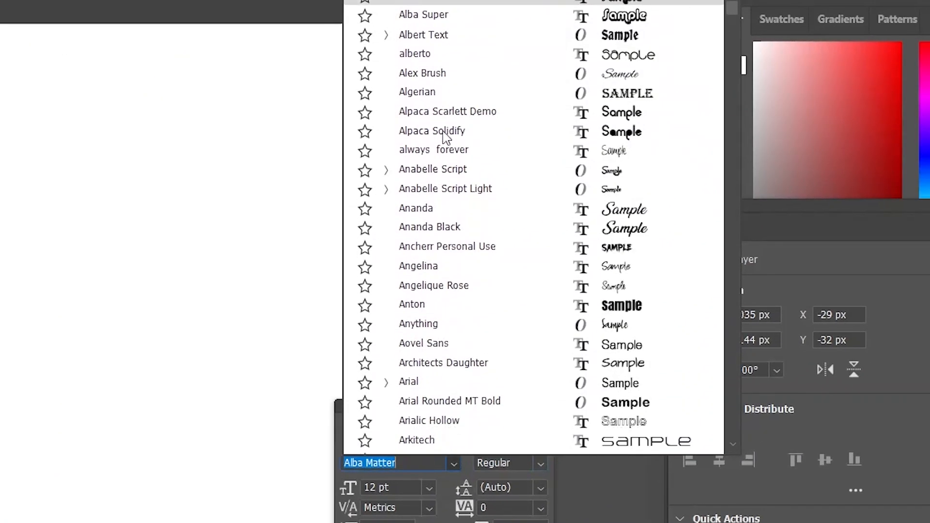
{"action": "scroll", "coordinate": [445, 138], "scroll_direction": "down", "scroll_amount": 12}
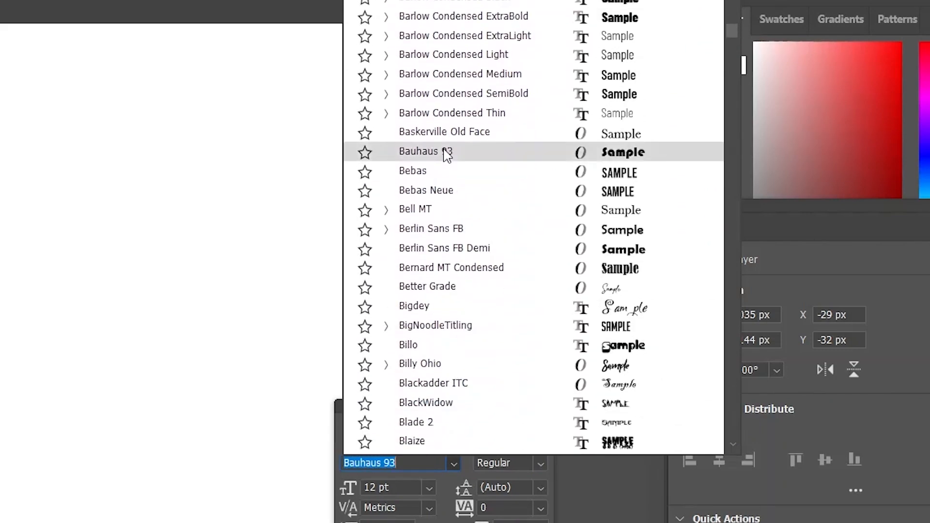
{"action": "scroll", "coordinate": [445, 146], "scroll_direction": "up", "scroll_amount": 12}
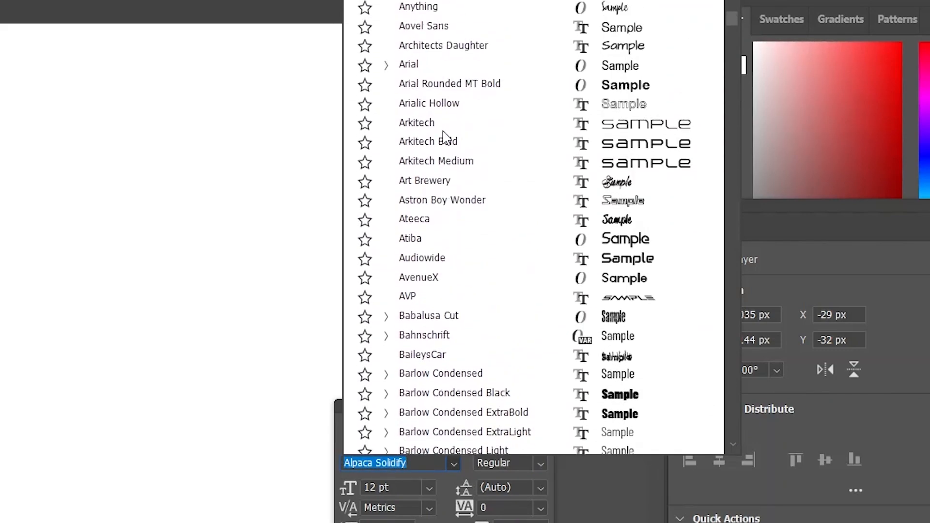
{"action": "scroll", "coordinate": [436, 107], "scroll_direction": "up", "scroll_amount": 11}
{"action": "scroll", "coordinate": [461, 417], "scroll_direction": "down", "scroll_amount": 1}
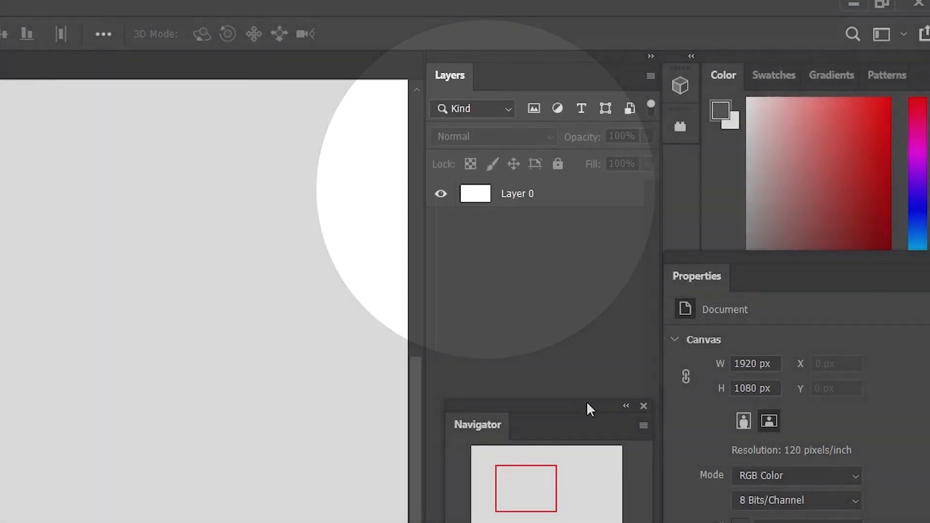
Step: Select Layer 0, move the Character panel up near the layer list, and add a new empty layer
{"action": "left_click", "coordinate": [501, 170]}
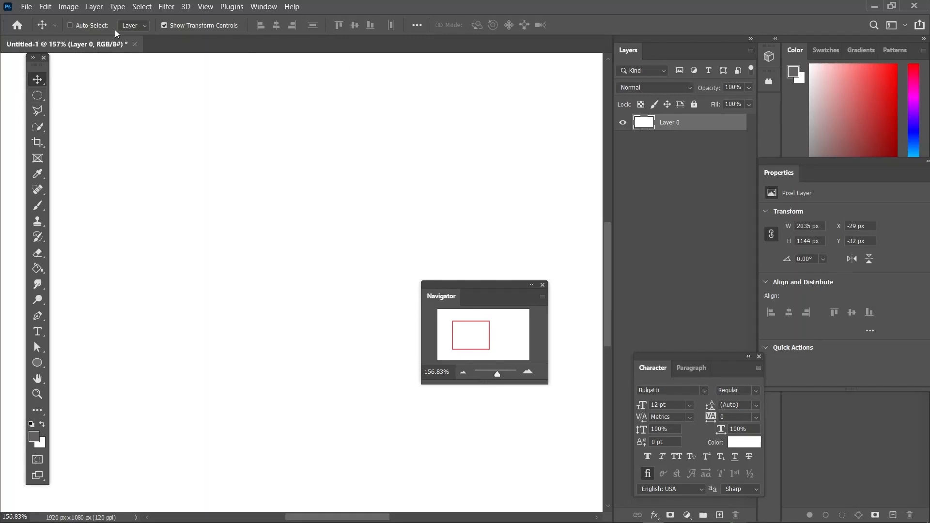
{"action": "left_click_drag", "start_coordinate": [707, 360], "coordinate": [696, 93]}
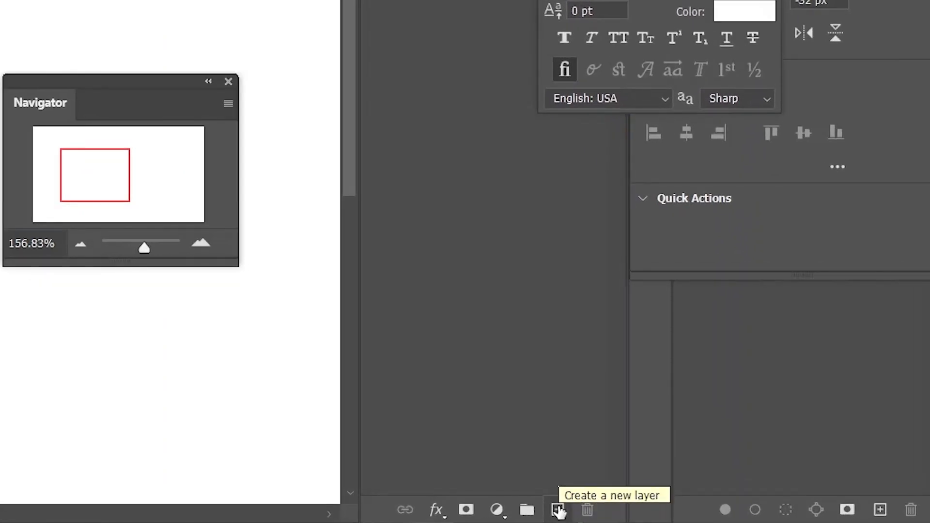
{"action": "left_click", "coordinate": [559, 509]}
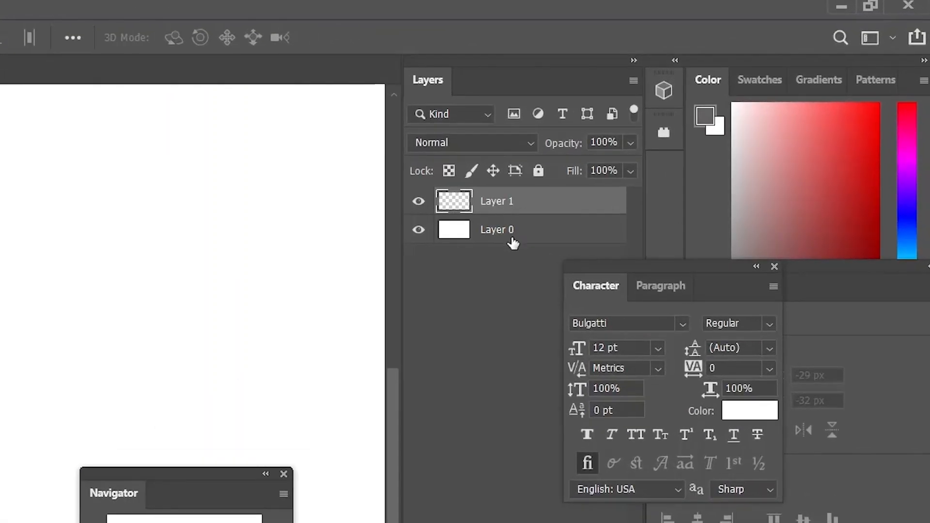
Step: Switch the active layer back and forth between Layer 0 and Layer 1, ending on Layer 1
{"action": "left_click", "coordinate": [513, 242]}
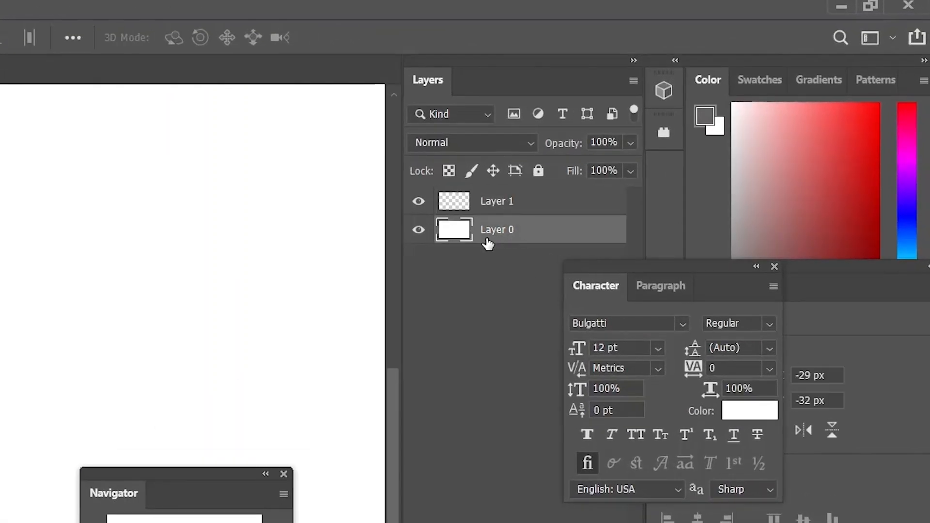
{"action": "left_click", "coordinate": [501, 212]}
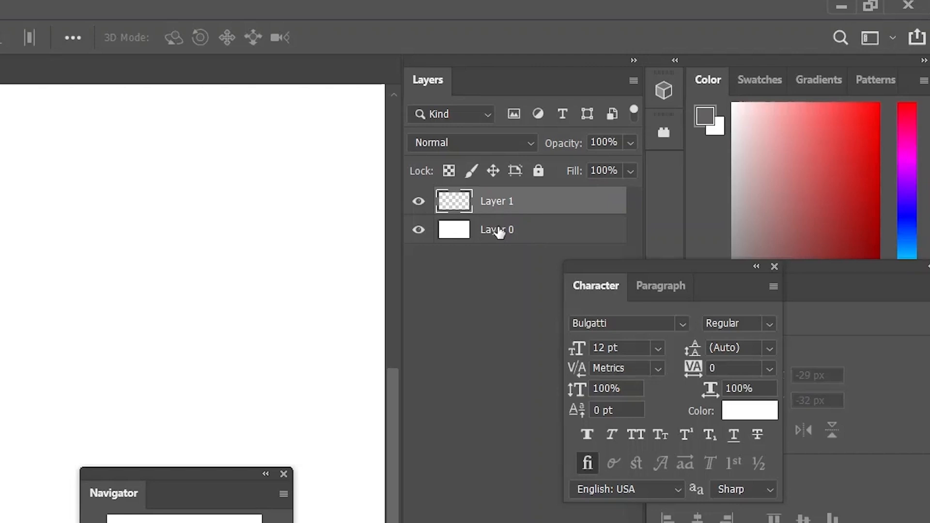
{"action": "left_click", "coordinate": [498, 233]}
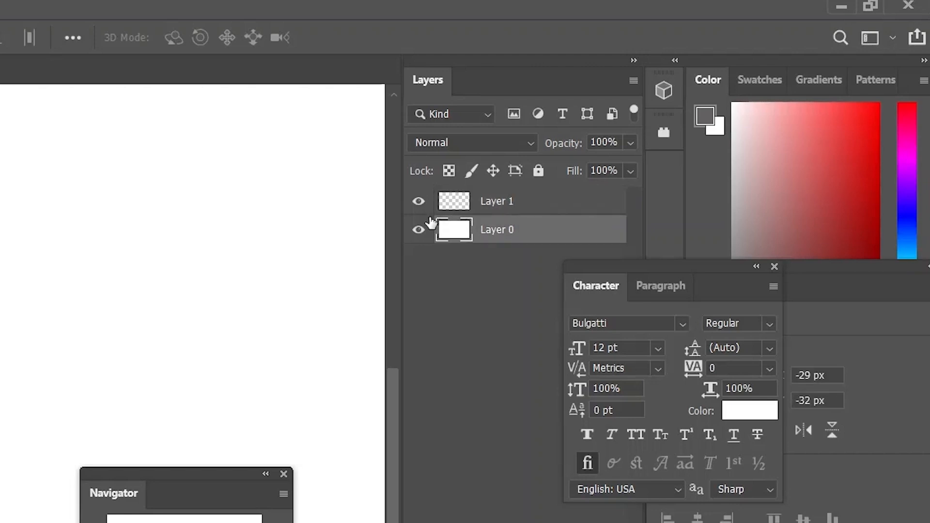
{"action": "left_click", "coordinate": [499, 211]}
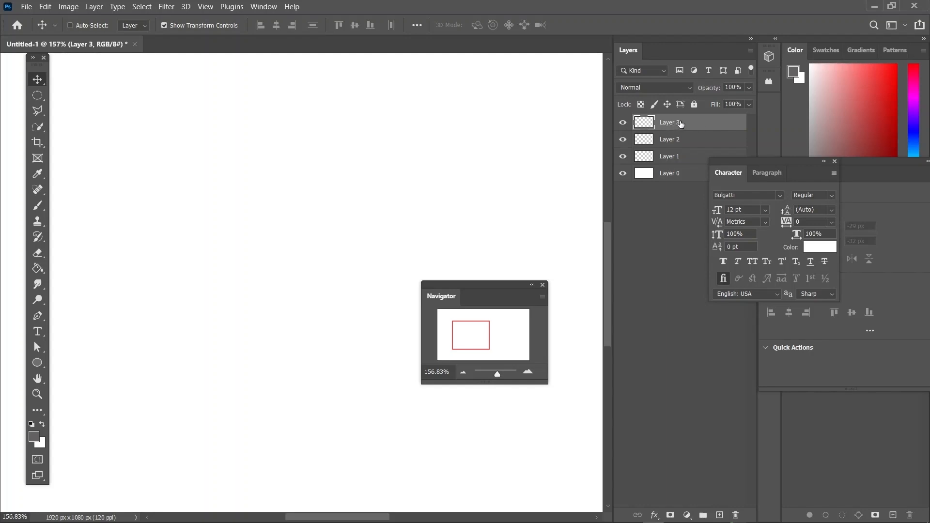
Step: Delete Layer 3, Layer 2 and Layer 1, keeping only Layer 0
{"action": "key", "text": "Delete"}
{"action": "key", "text": "Delete"}
{"action": "key", "text": "Delete"}
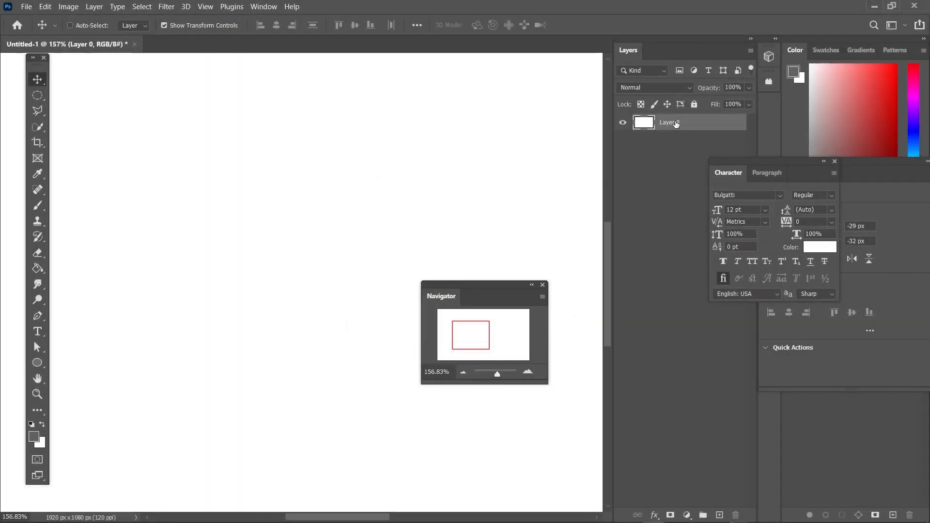
Step: Add two new layers above Layer 0, the first with a violet color label and the second with a red one
{"action": "key", "text": "ctrl+0"}
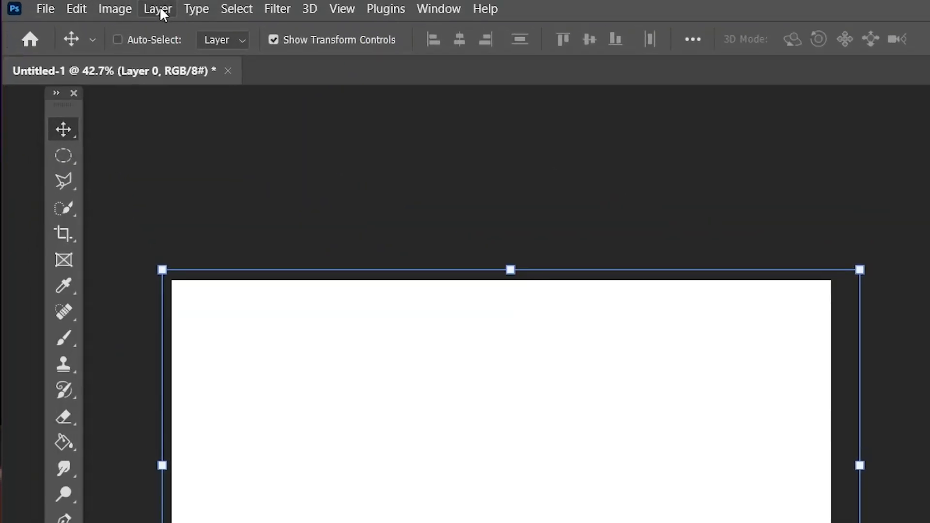
{"action": "left_click", "coordinate": [160, 8]}
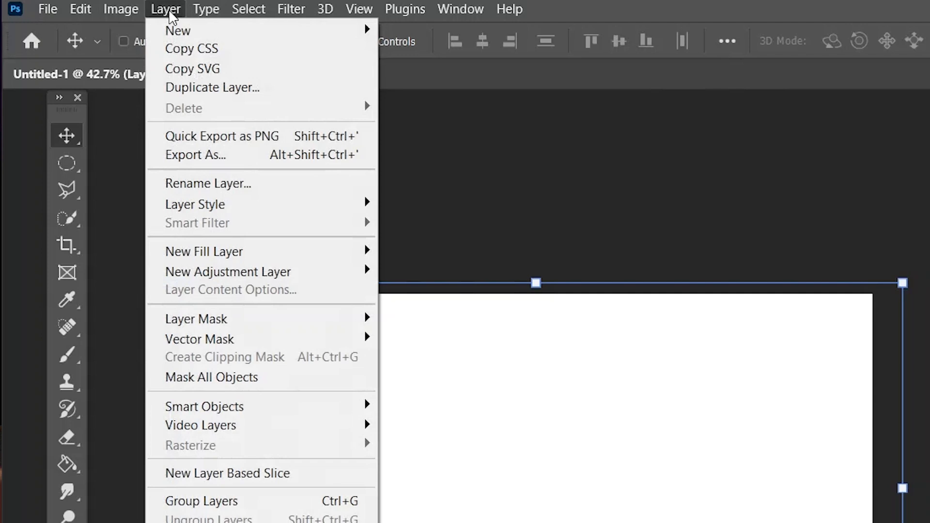
{"action": "mouse_move", "coordinate": [172, 34]}
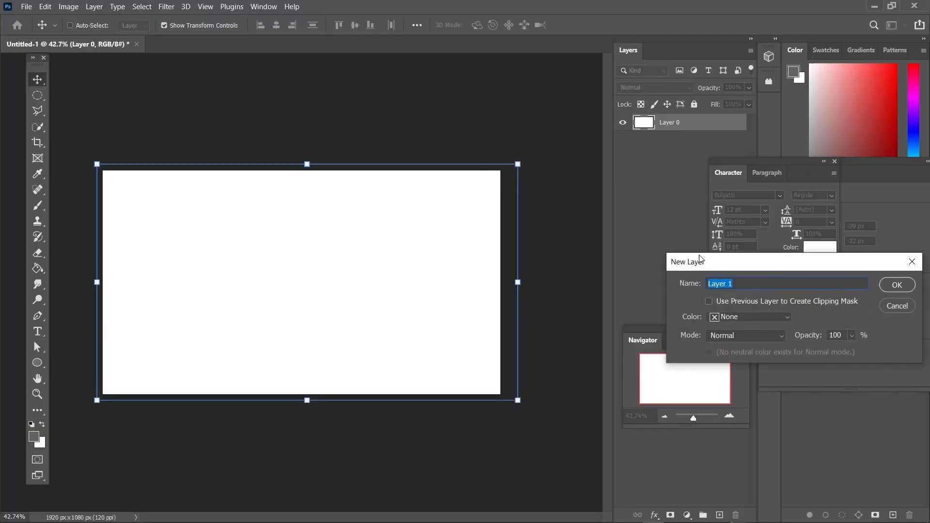
{"action": "left_click_drag", "start_coordinate": [712, 270], "coordinate": [229, 219]}
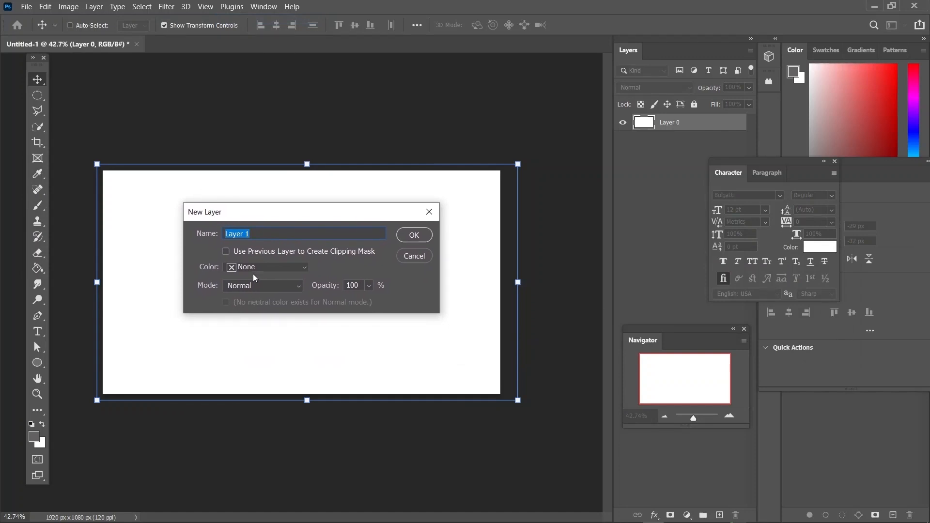
{"action": "left_click", "coordinate": [264, 233]}
{"action": "key", "text": "Return"}
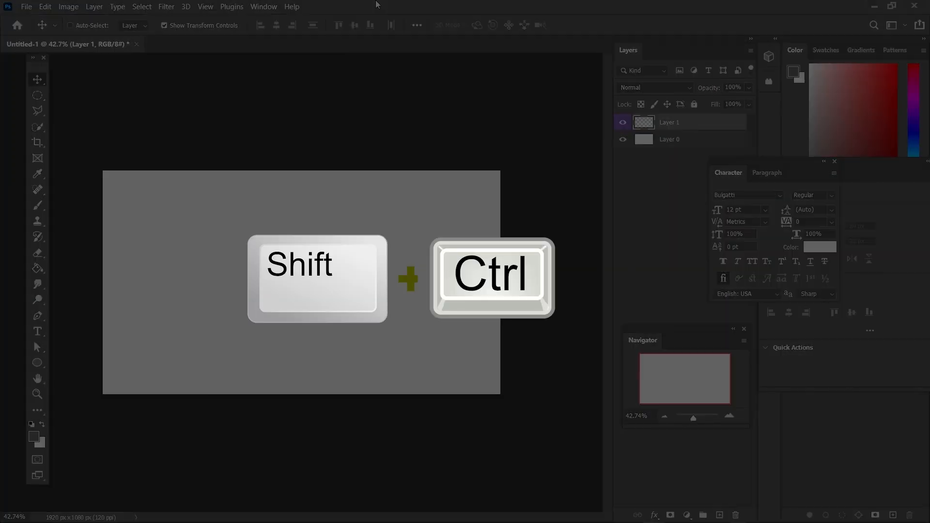
{"action": "key", "text": "ctrl+shift+n"}
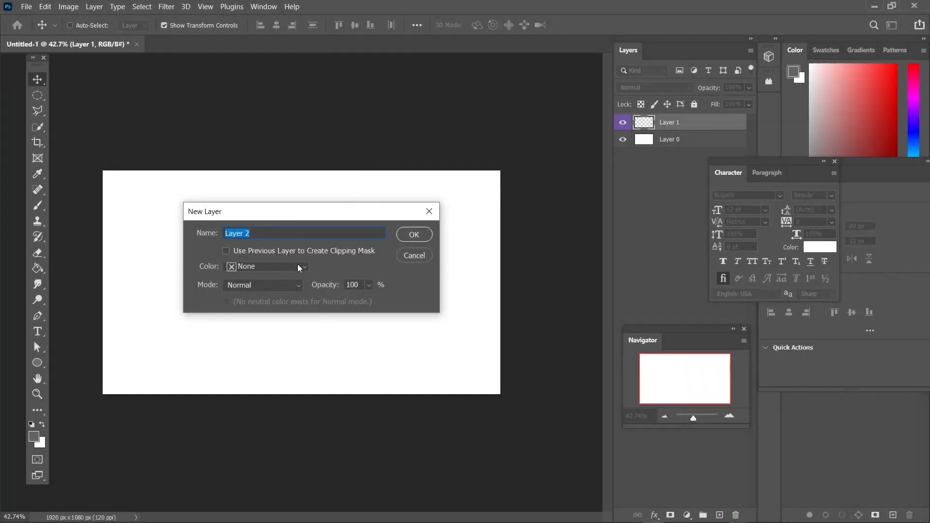
{"action": "key", "text": "Return"}
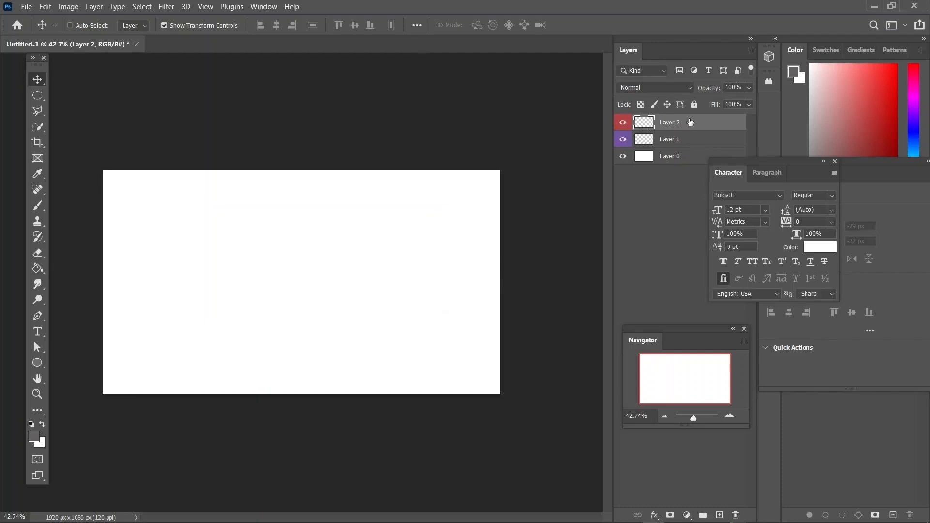
Step: Hide Layer 0 and Layer 1, and zoom the canvas to 245.96% on its upper-left corner
{"action": "left_click", "coordinate": [622, 156]}
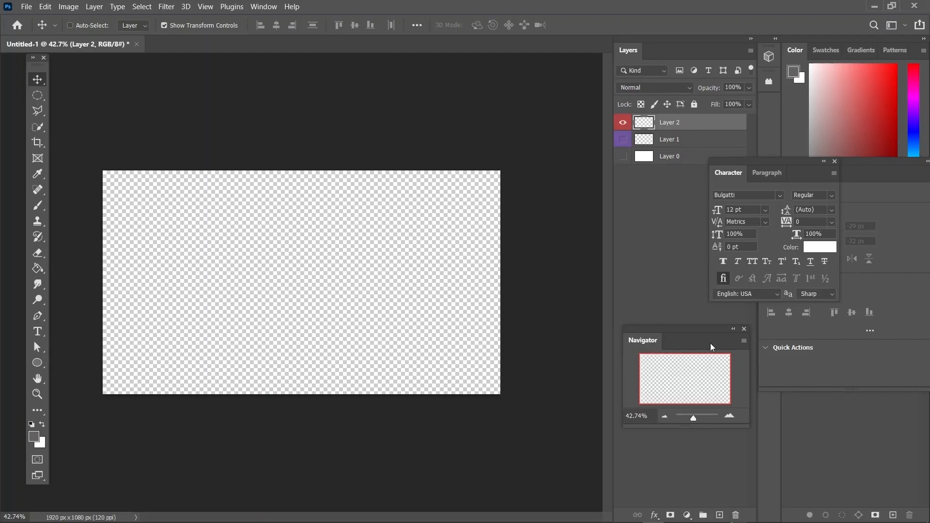
{"action": "left_click_drag", "start_coordinate": [695, 417], "coordinate": [700, 412]}
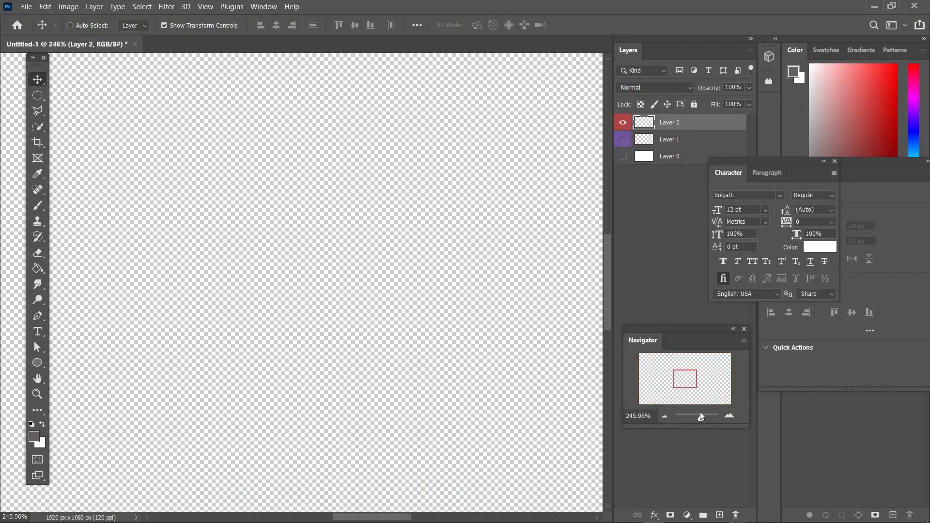
{"action": "left_click_drag", "start_coordinate": [680, 376], "coordinate": [589, 347]}
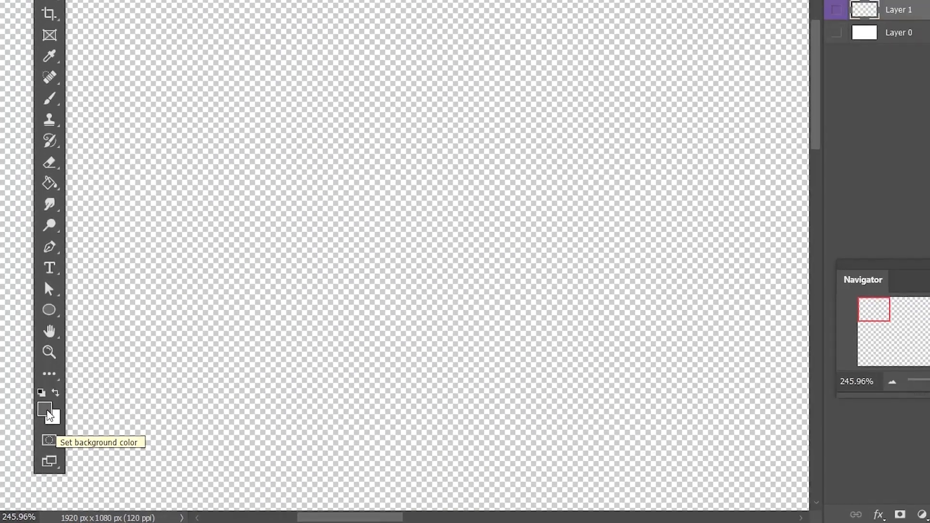
Step: Open the foreground color picker and try several shades of the red hue, ending on dark red #671f1f
{"action": "left_click", "coordinate": [59, 379]}
{"action": "left_click_drag", "start_coordinate": [848, 159], "coordinate": [386, 126]}
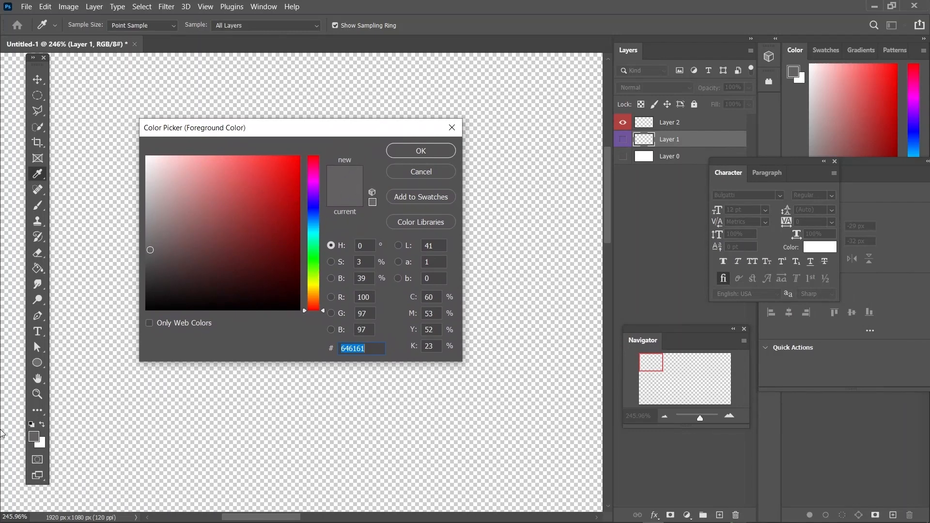
{"action": "mouse_move", "coordinate": [192, 258]}
{"action": "left_mouse_down"}
{"action": "mouse_move", "coordinate": [215, 216]}
{"action": "mouse_move", "coordinate": [253, 207]}
{"action": "mouse_move", "coordinate": [268, 167]}
{"action": "mouse_move", "coordinate": [233, 169]}
{"action": "mouse_move", "coordinate": [193, 211]}
{"action": "mouse_move", "coordinate": [223, 176]}
{"action": "mouse_move", "coordinate": [272, 172]}
{"action": "mouse_move", "coordinate": [271, 213]}
{"action": "mouse_move", "coordinate": [269, 164]}
{"action": "mouse_move", "coordinate": [219, 172]}
{"action": "left_mouse_up"}
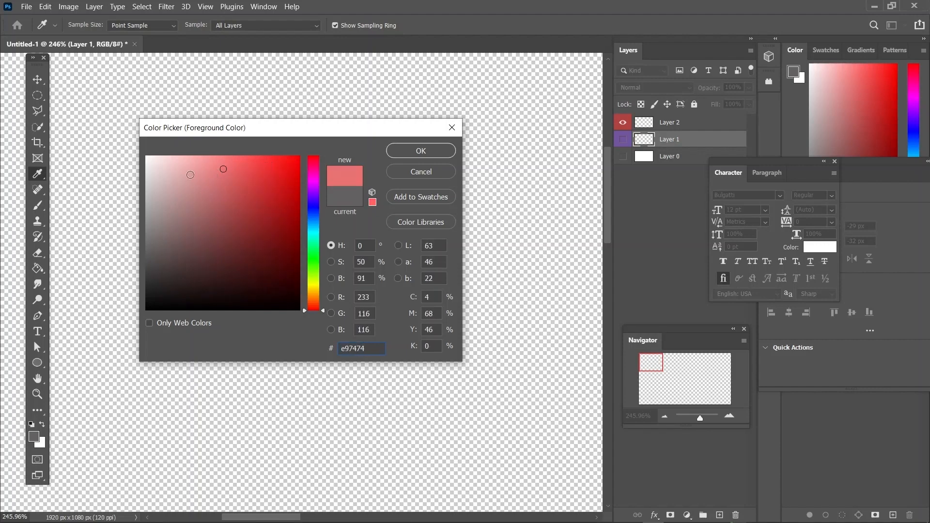
{"action": "left_click", "coordinate": [202, 170]}
{"action": "left_click", "coordinate": [179, 202]}
{"action": "left_click", "coordinate": [171, 174]}
{"action": "left_click", "coordinate": [224, 234]}
{"action": "left_click", "coordinate": [253, 248]}
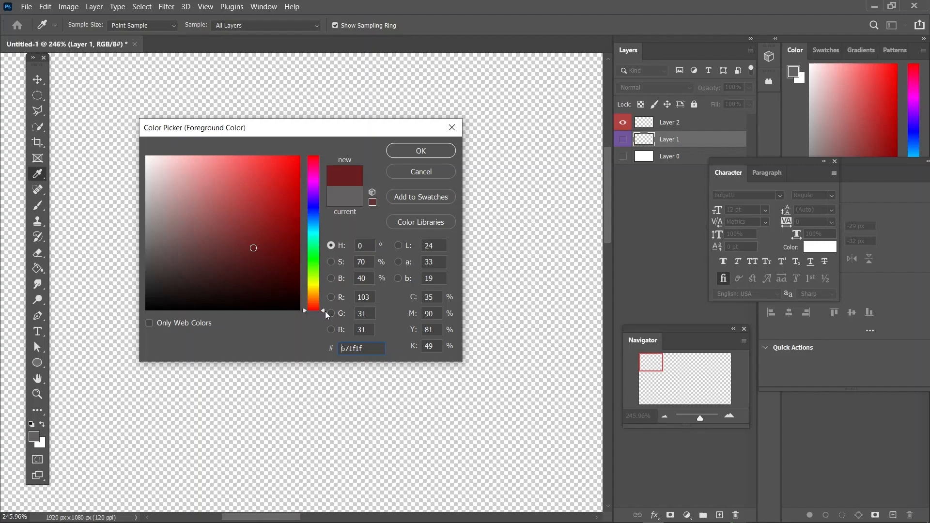
Step: Shift the foreground hue to yellow (52°) and try light and dark shades, ending on #4c4412
{"action": "left_click_drag", "start_coordinate": [323, 311], "coordinate": [316, 285]}
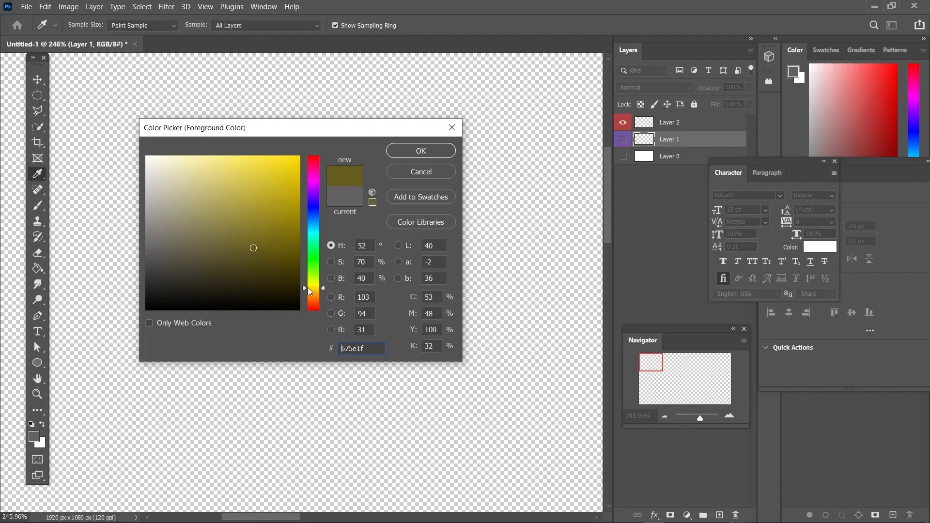
{"action": "left_click_drag", "start_coordinate": [269, 218], "coordinate": [277, 157]}
{"action": "left_click_drag", "start_coordinate": [282, 202], "coordinate": [315, 145]}
{"action": "left_click", "coordinate": [180, 165]}
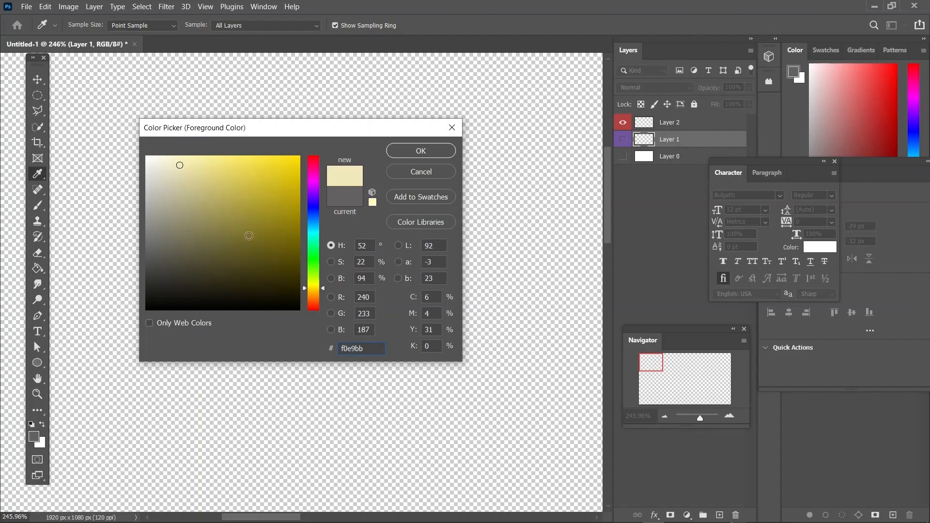
{"action": "left_click", "coordinate": [265, 264]}
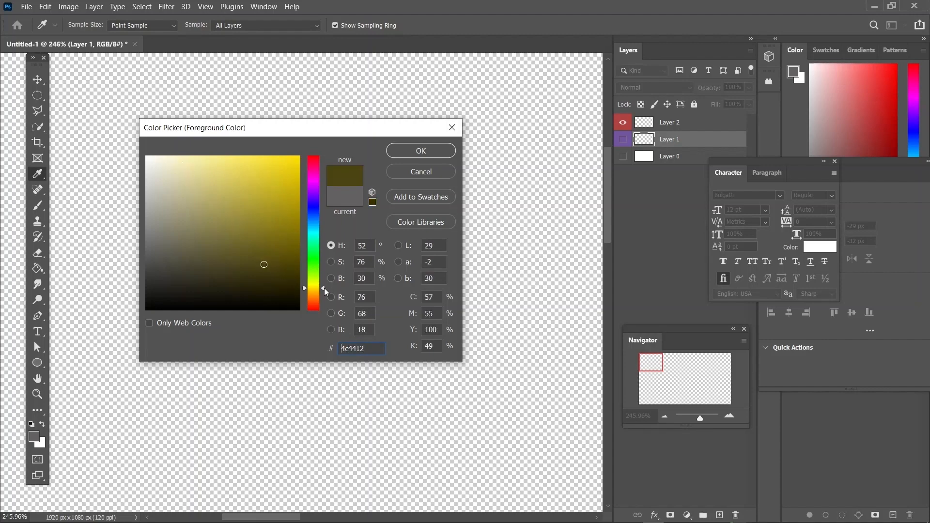
Step: Shift the foreground hue to green (119°) and try several shades, ending on dark green #214920
{"action": "left_click_drag", "start_coordinate": [324, 288], "coordinate": [320, 260]}
{"action": "left_click", "coordinate": [262, 196]}
{"action": "left_click", "coordinate": [276, 184]}
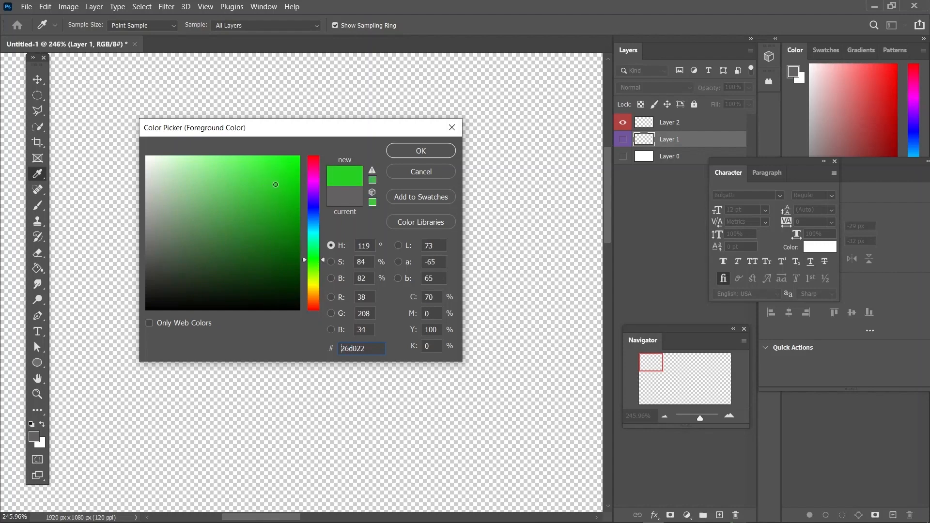
{"action": "left_click", "coordinate": [231, 266]}
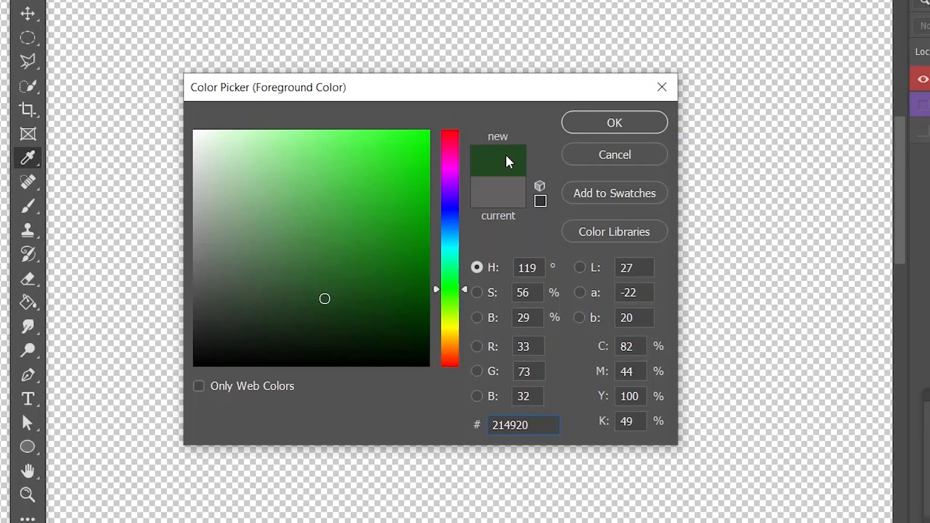
Step: Set the foreground color to magenta #930e72 and fill the unhidden Layer 1 with it using the Paint Bucket tool
{"action": "left_click_drag", "start_coordinate": [383, 220], "coordinate": [403, 165]}
{"action": "left_click", "coordinate": [403, 165]}
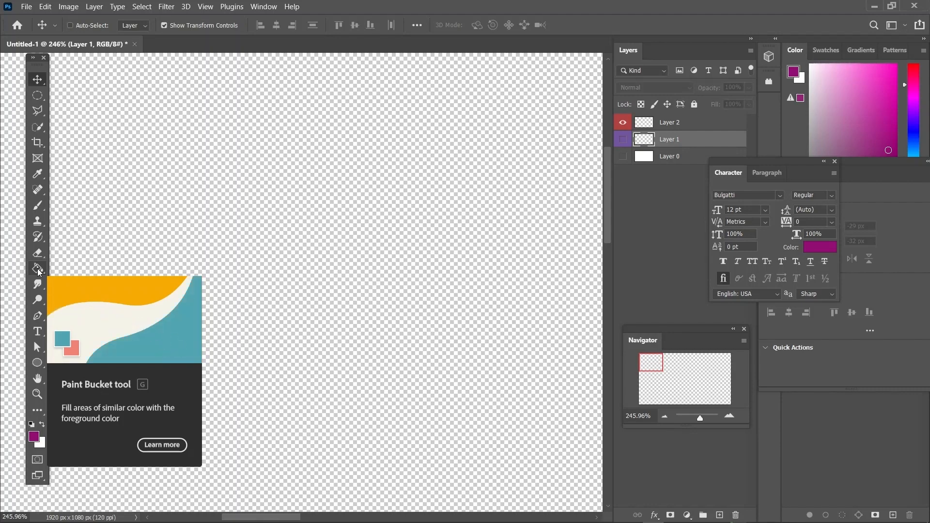
{"action": "left_click", "coordinate": [37, 268]}
{"action": "left_click", "coordinate": [623, 139]}
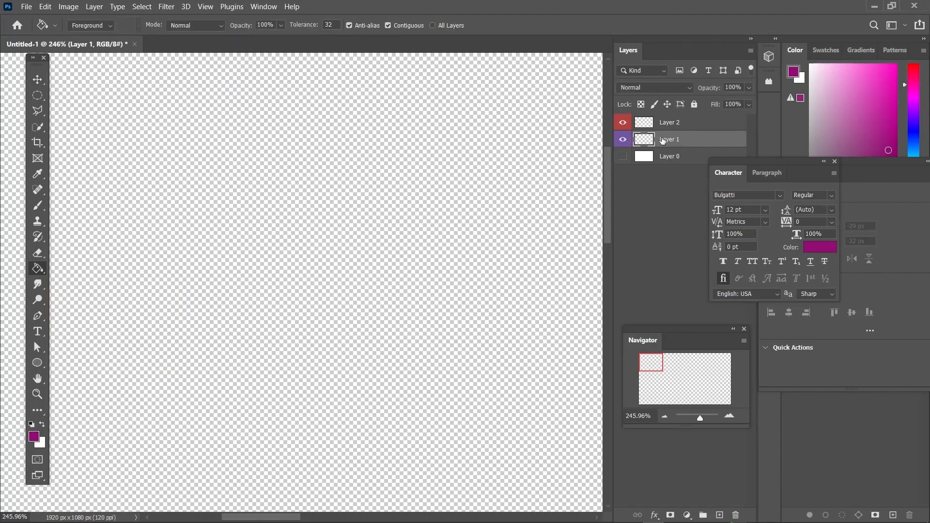
{"action": "left_click", "coordinate": [270, 258]}
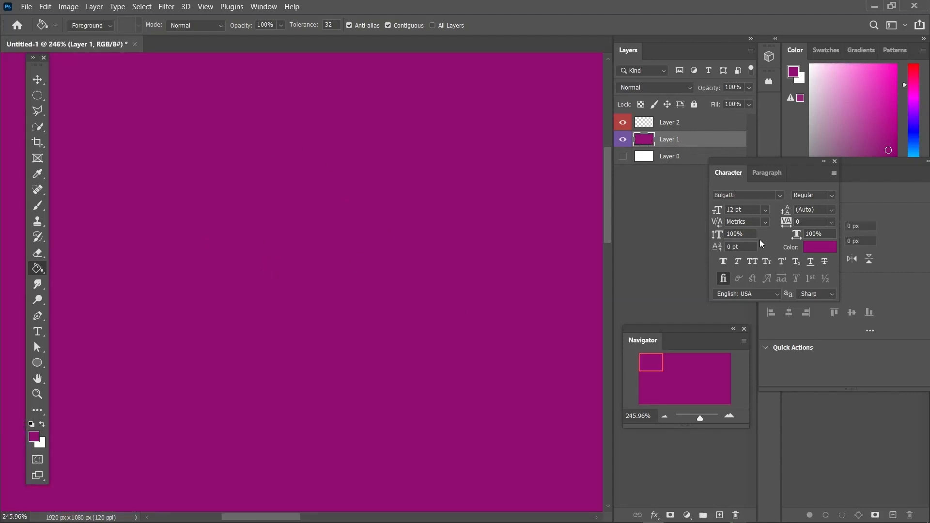
Step: Make Layer 2 active and set the foreground color to a bright green
{"action": "left_click_drag", "start_coordinate": [700, 418], "coordinate": [694, 418]}
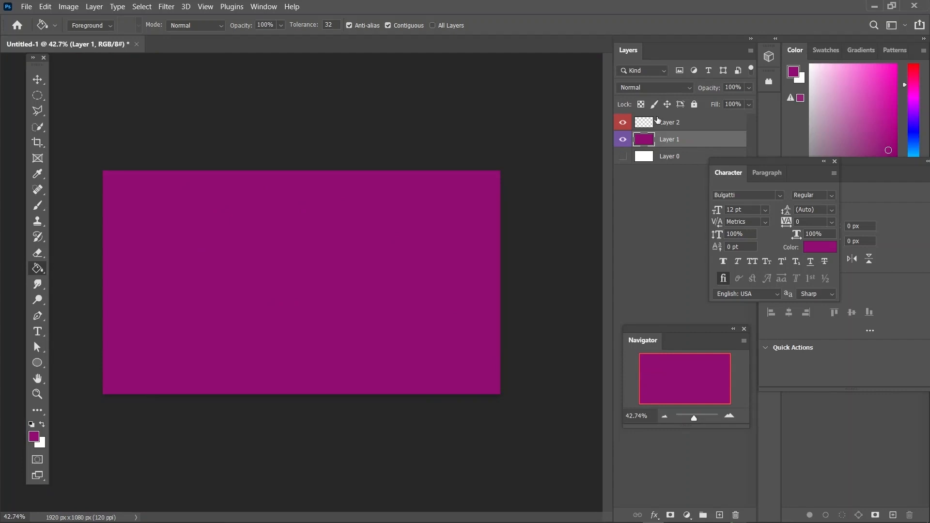
{"action": "left_click", "coordinate": [680, 127]}
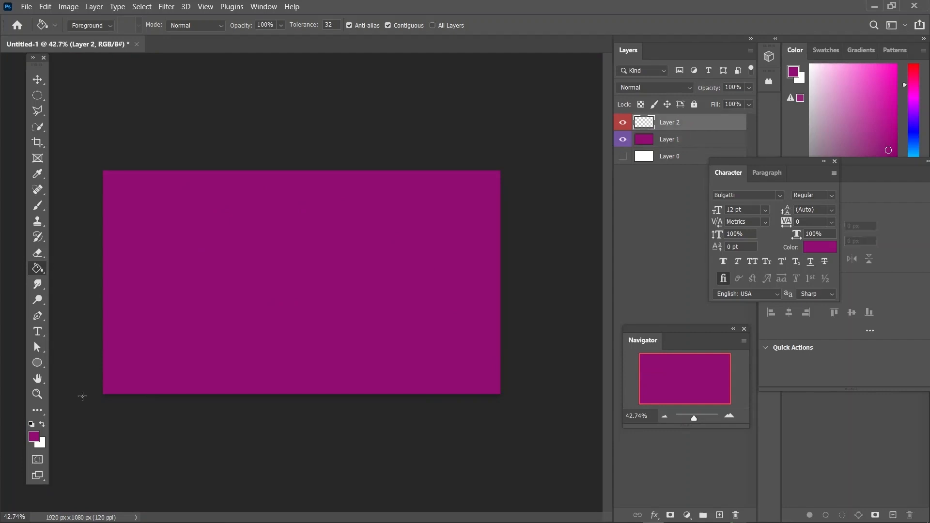
{"action": "left_click", "coordinate": [34, 438]}
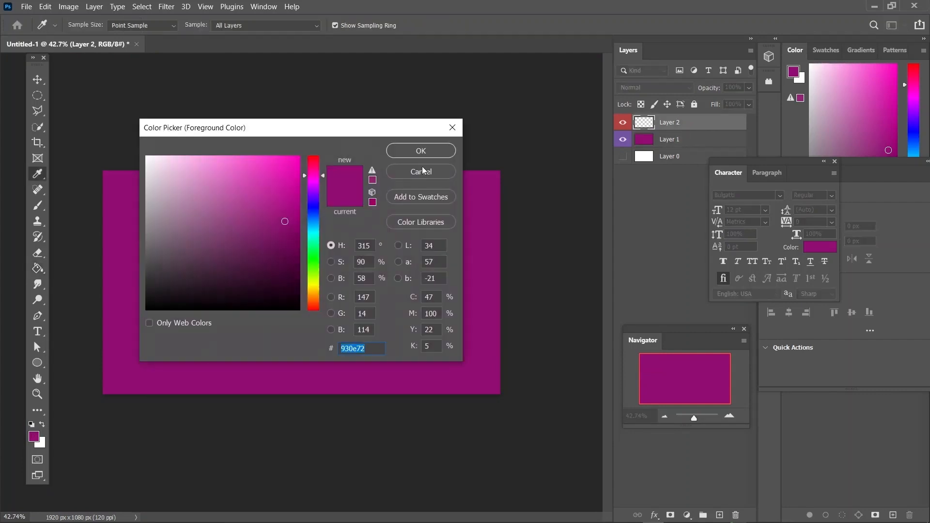
{"action": "left_click_drag", "start_coordinate": [315, 249], "coordinate": [315, 252]}
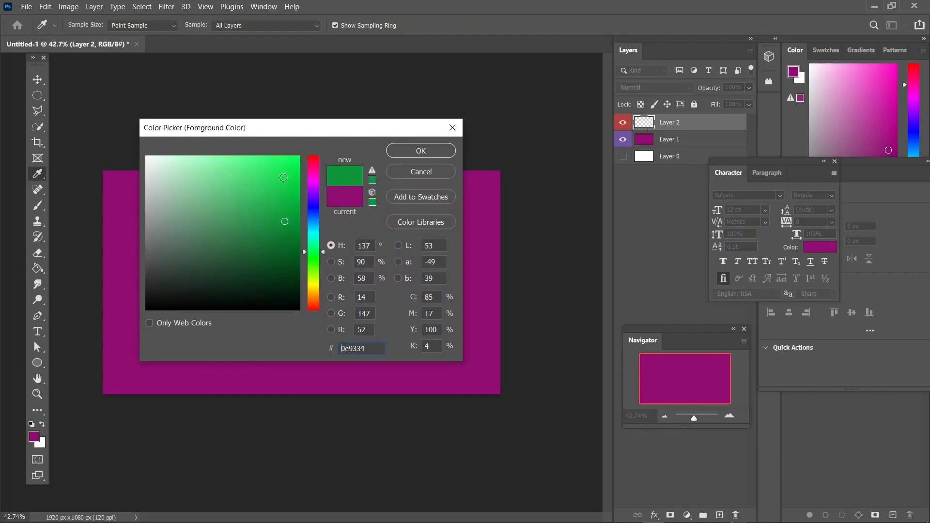
{"action": "left_click_drag", "start_coordinate": [281, 178], "coordinate": [276, 181]}
{"action": "left_click", "coordinate": [415, 151]}
{"action": "key", "text": "g"}
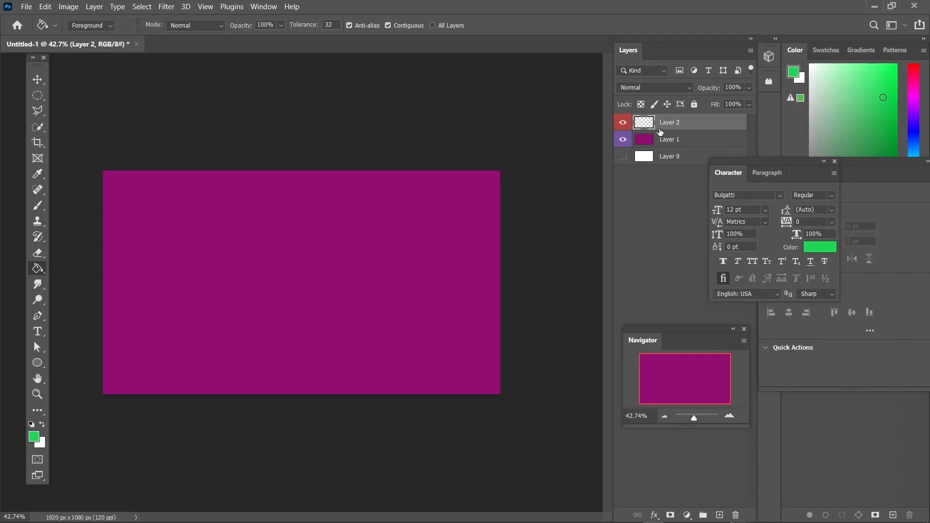
Step: Hide Layer 2 and fill Layer 1 with the green foreground color
{"action": "left_click", "coordinate": [677, 144]}
{"action": "left_click", "coordinate": [621, 125]}
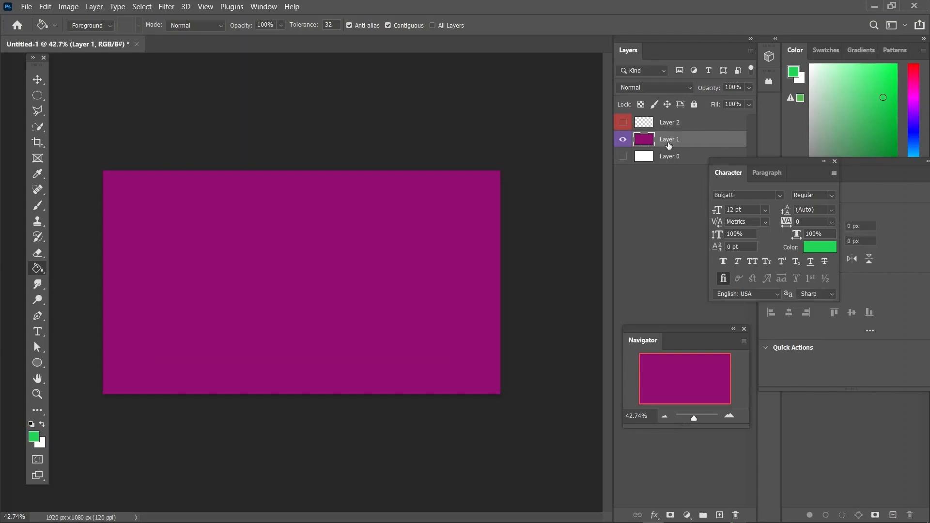
{"action": "left_click", "coordinate": [303, 290]}
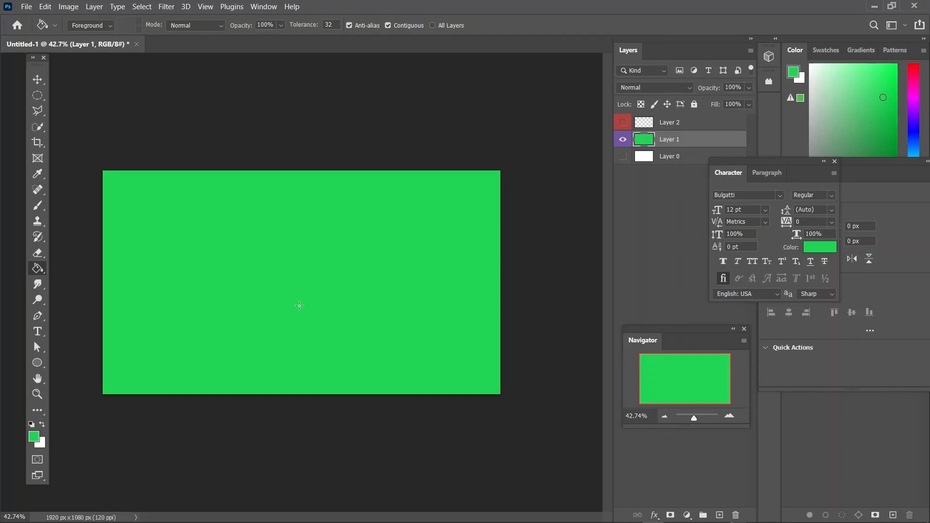
Step: Set the foreground color to bright yellow and fill Layer 1 with it
{"action": "left_click", "coordinate": [33, 437]}
{"action": "left_click_drag", "start_coordinate": [328, 298], "coordinate": [314, 286]}
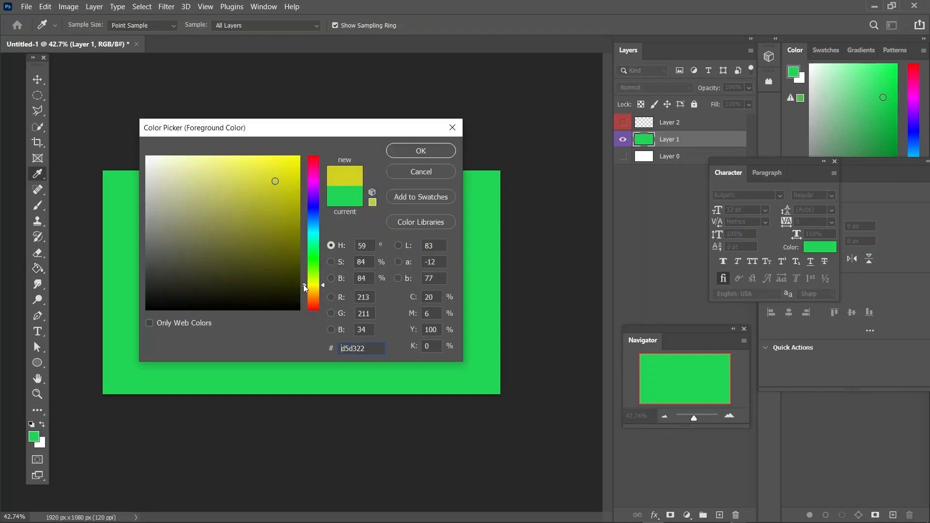
{"action": "left_click_drag", "start_coordinate": [289, 179], "coordinate": [326, 135]}
{"action": "left_click", "coordinate": [421, 154]}
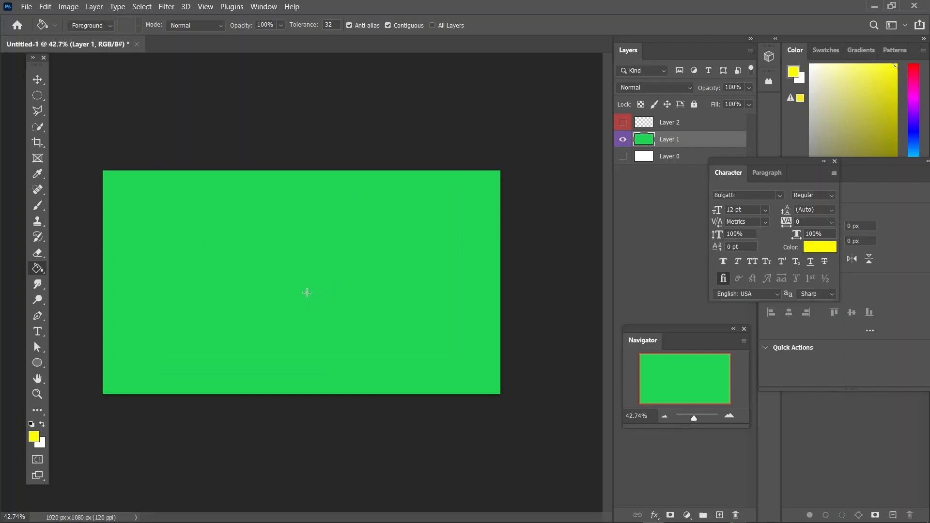
{"action": "left_click", "coordinate": [342, 244]}
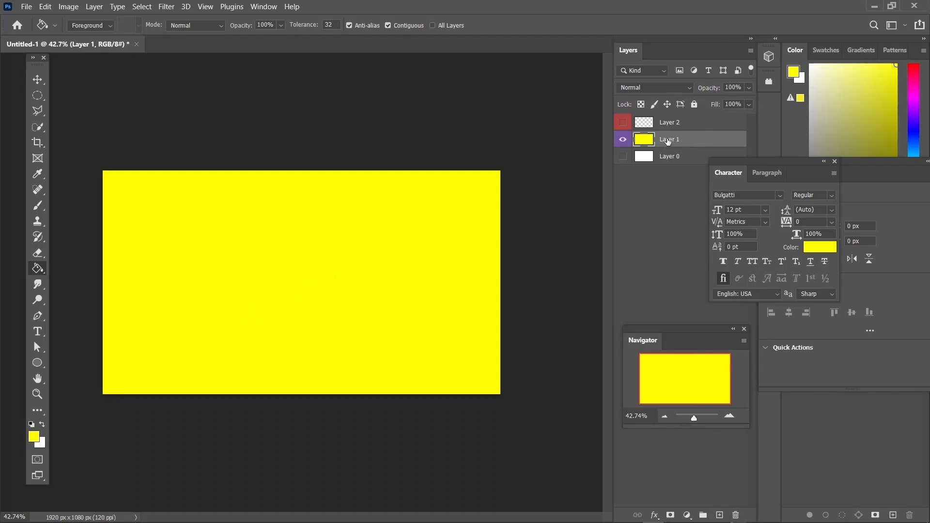
Step: Set the foreground color to blue #000cff and fill the unhidden Layer 2 with it using the Paint Bucket tool
{"action": "left_click", "coordinate": [686, 123]}
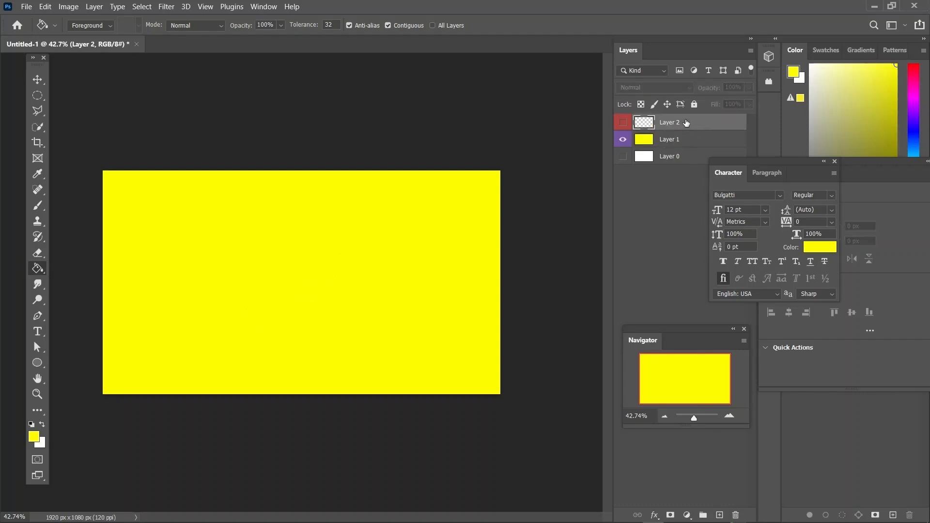
{"action": "left_click", "coordinate": [34, 437]}
{"action": "left_click", "coordinate": [315, 210]}
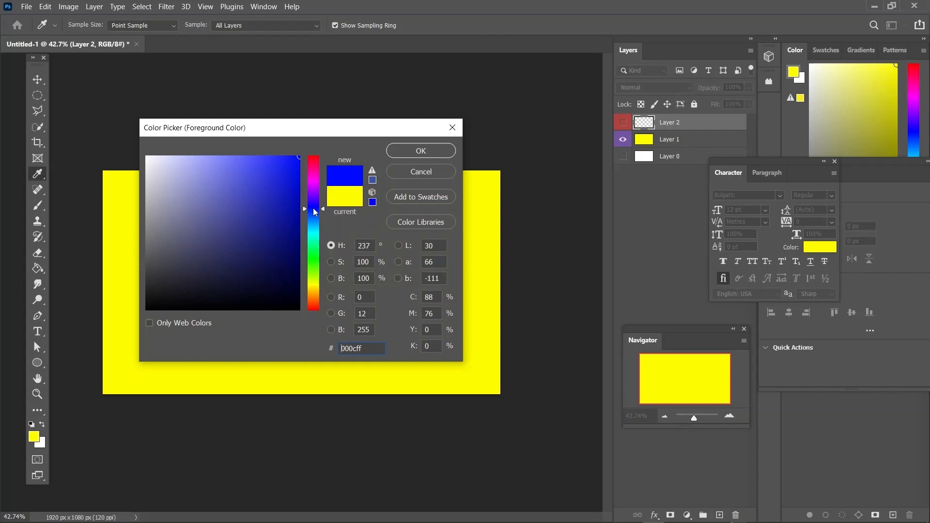
{"action": "left_click", "coordinate": [421, 150]}
{"action": "key", "text": "g"}
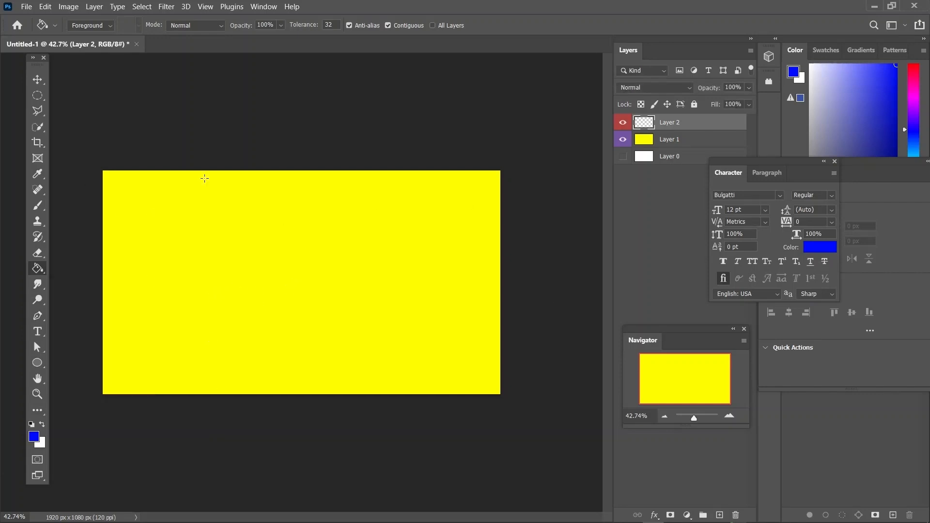
{"action": "left_click", "coordinate": [238, 272]}
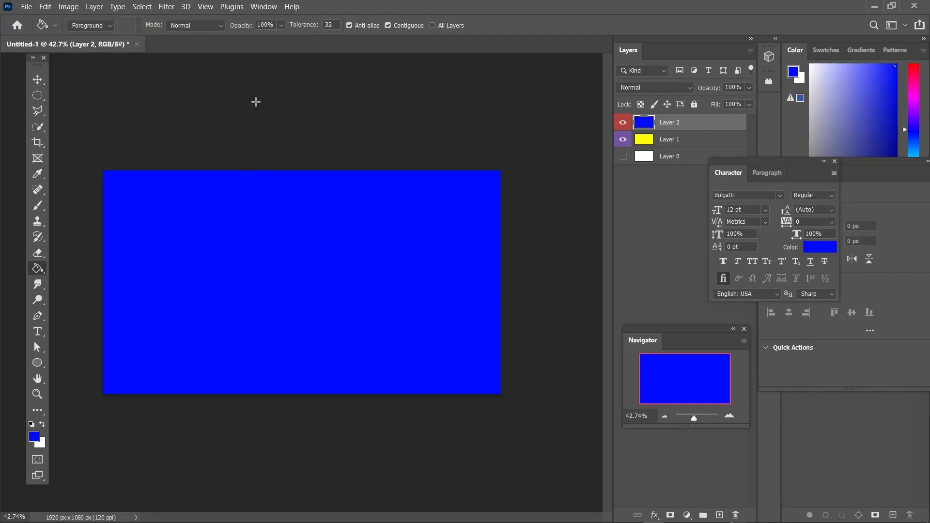
Step: Move the Character panel clear of the layer list, show Layer 0, and activate Layer 0, Layer 1 and Layer 2 in turn
{"action": "left_click_drag", "start_coordinate": [781, 162], "coordinate": [752, 252]}
{"action": "left_click", "coordinate": [623, 156]}
{"action": "left_click", "coordinate": [682, 161]}
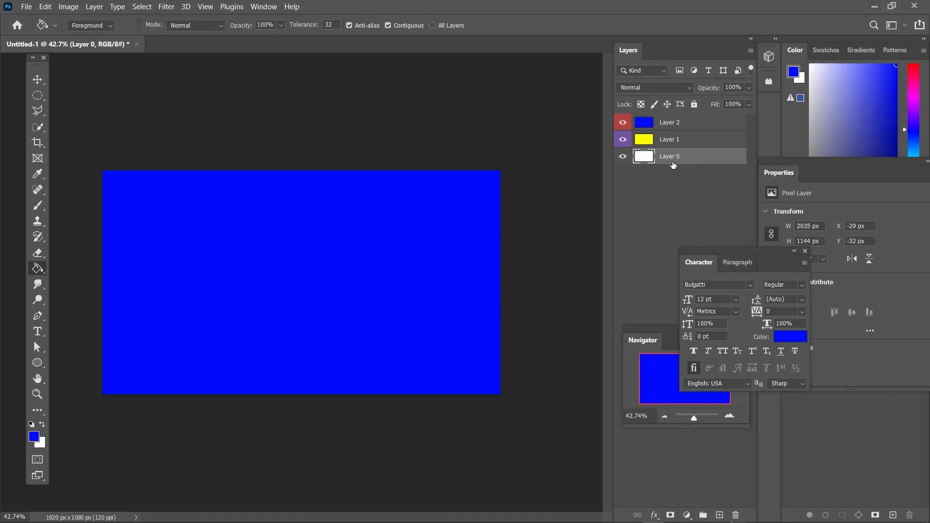
{"action": "left_click", "coordinate": [673, 145]}
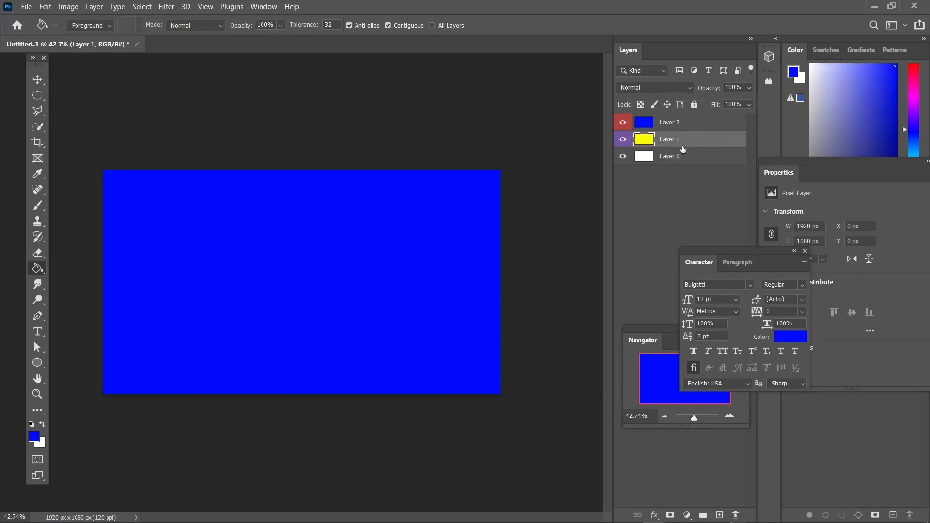
{"action": "left_click", "coordinate": [682, 128]}
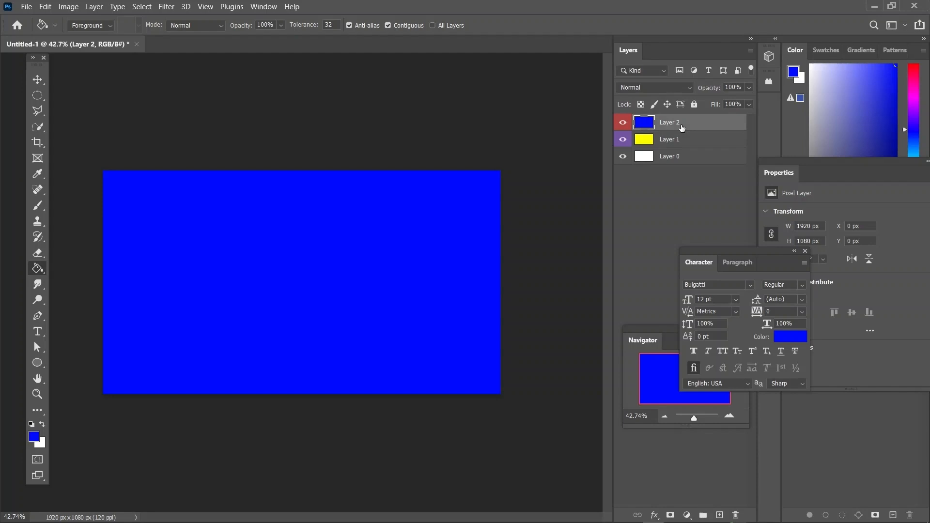
Step: Add a new layer above Layer 2 and fill it with pink #ff00c0 as the foreground color
{"action": "left_click", "coordinate": [719, 515]}
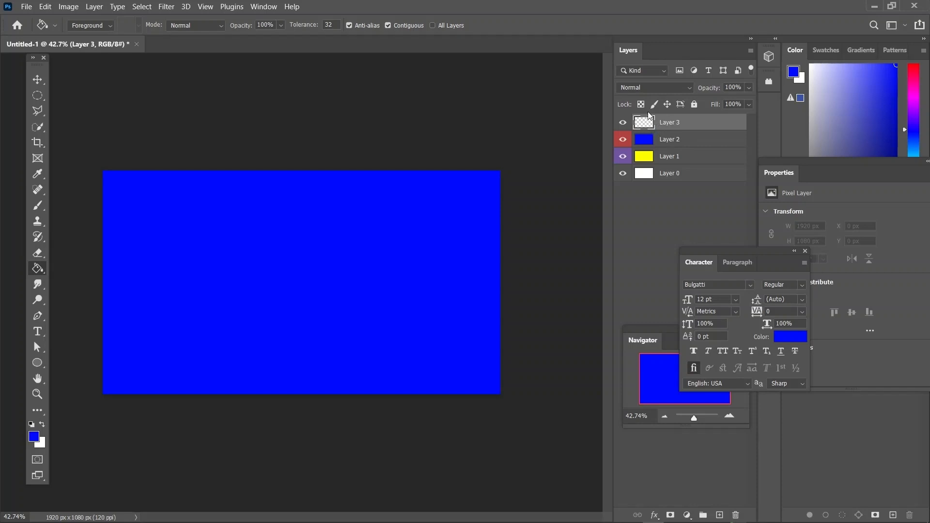
{"action": "left_click", "coordinate": [33, 437]}
{"action": "left_click", "coordinate": [314, 176]}
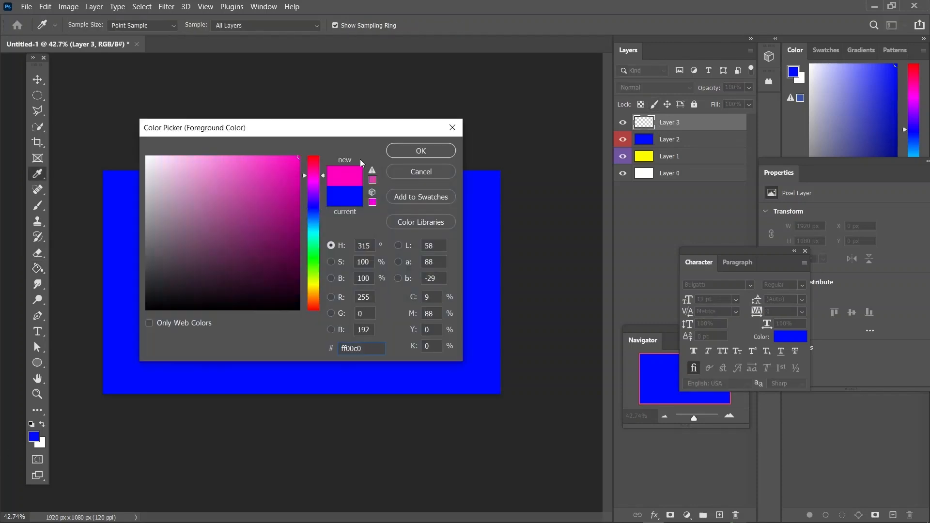
{"action": "left_click", "coordinate": [434, 154]}
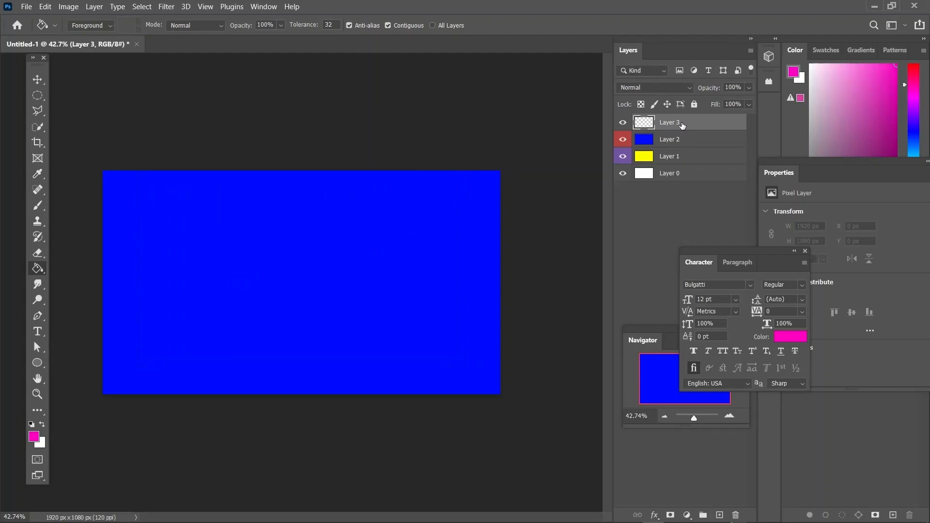
{"action": "left_click", "coordinate": [308, 268]}
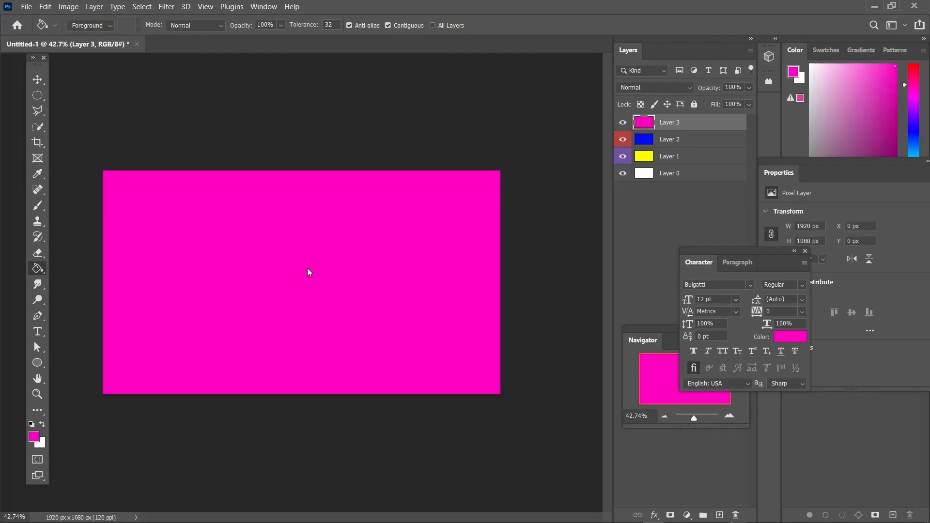
Step: Switch the active layer through all four layers, ending on Layer 3, and hide Layer 3
{"action": "left_click", "coordinate": [662, 160]}
{"action": "left_click", "coordinate": [669, 142]}
{"action": "left_click", "coordinate": [671, 126]}
{"action": "left_click", "coordinate": [674, 174]}
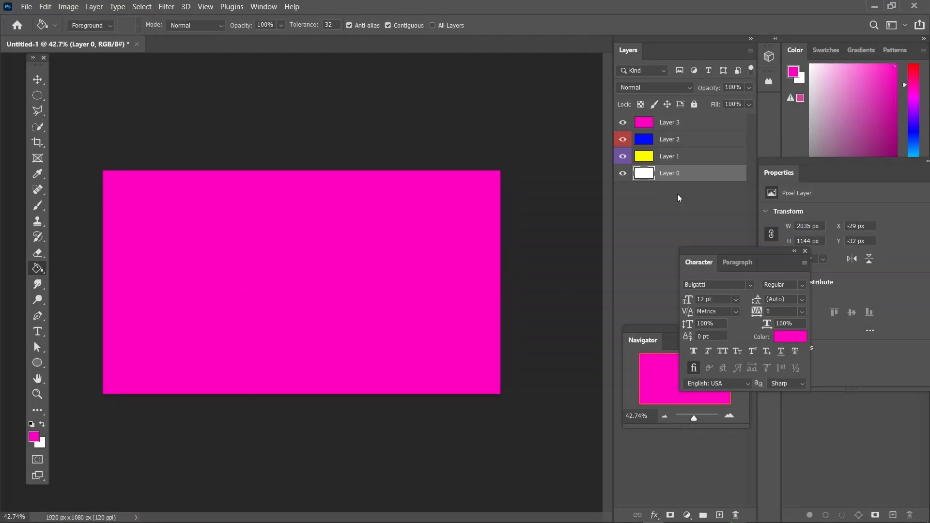
{"action": "left_click", "coordinate": [669, 123]}
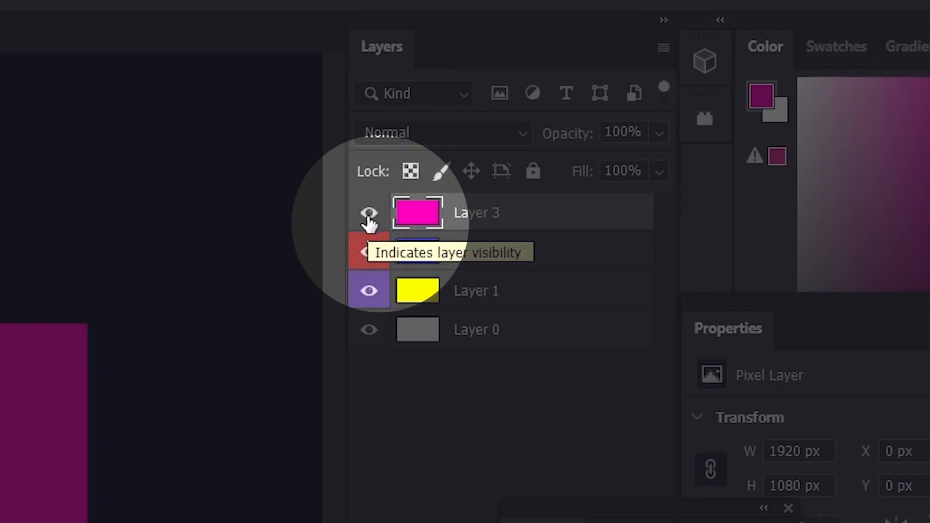
{"action": "left_click", "coordinate": [368, 214]}
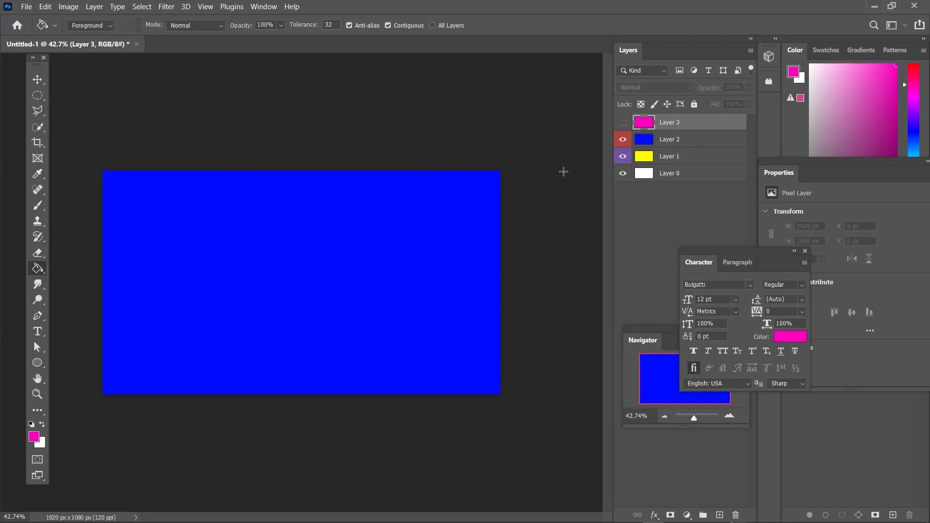
Step: Hide Layer 2, Layer 1 and Layer 0 one by one, and make all four layers visible again
{"action": "left_click", "coordinate": [623, 140]}
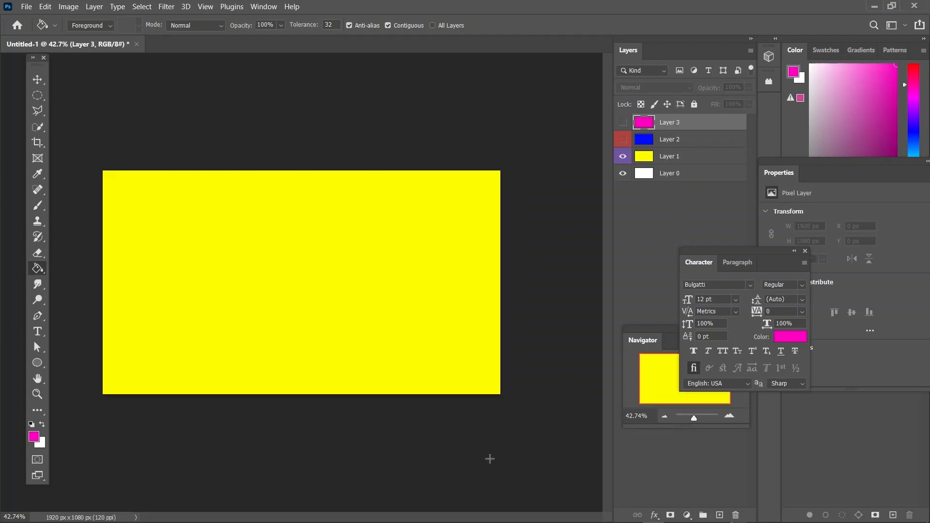
{"action": "left_click", "coordinate": [624, 156]}
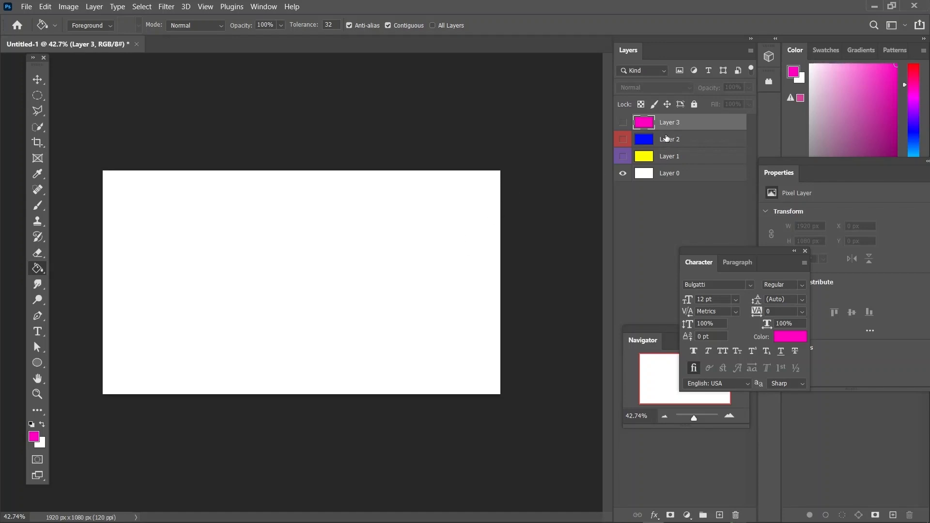
{"action": "left_click", "coordinate": [623, 173]}
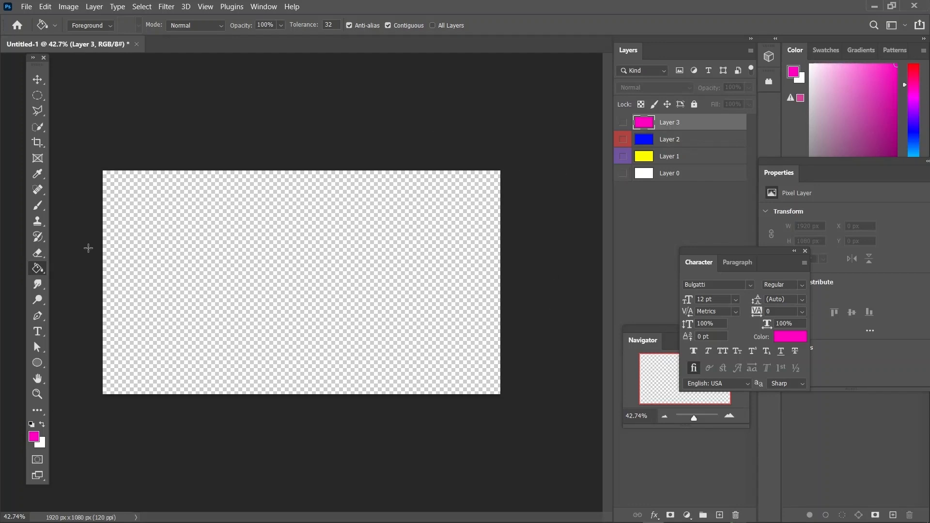
{"action": "left_click", "coordinate": [624, 173]}
{"action": "left_click", "coordinate": [623, 139]}
{"action": "left_click", "coordinate": [623, 156]}
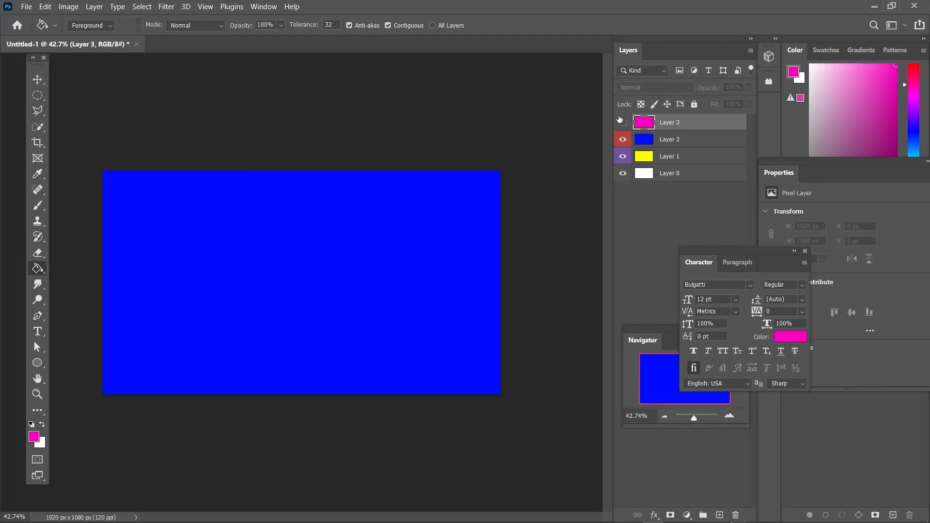
{"action": "left_click", "coordinate": [623, 122]}
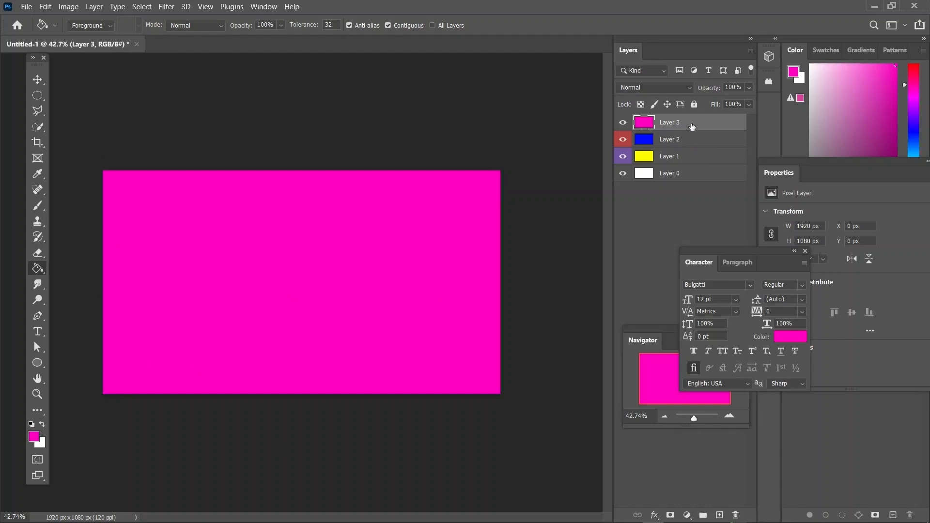
Step: Hide Layer 3, turn Layer 2's visibility off and on, and show Layer 3 again as the active layer
{"action": "left_click", "coordinate": [623, 122]}
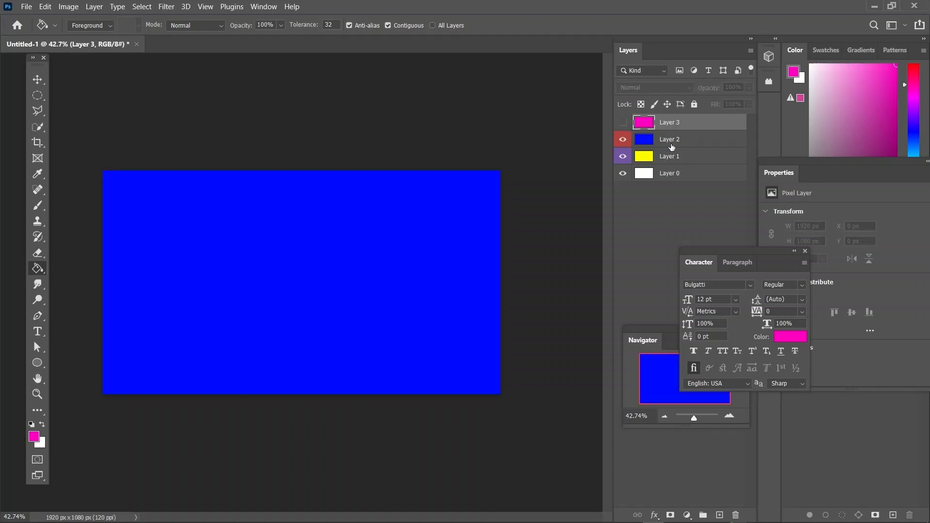
{"action": "left_click", "coordinate": [678, 141]}
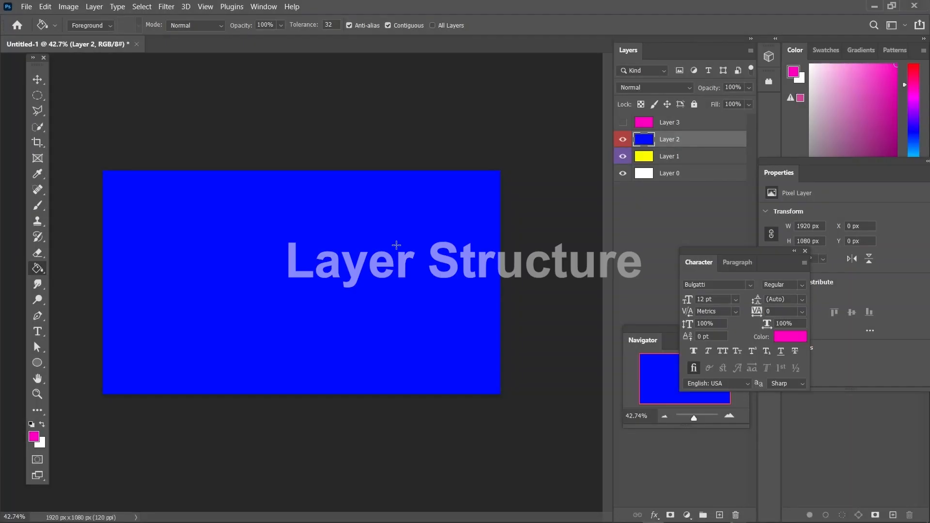
{"action": "left_click", "coordinate": [623, 139]}
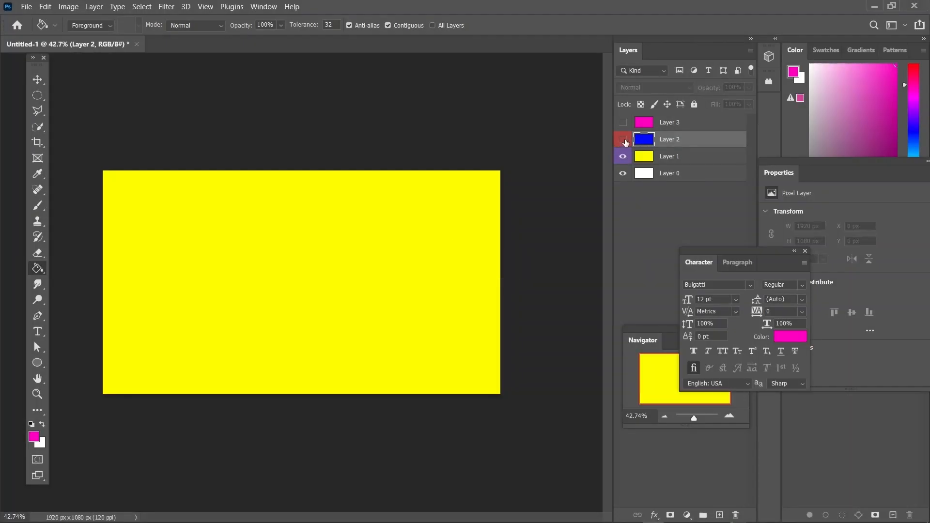
{"action": "left_click", "coordinate": [624, 139]}
{"action": "left_click", "coordinate": [623, 122]}
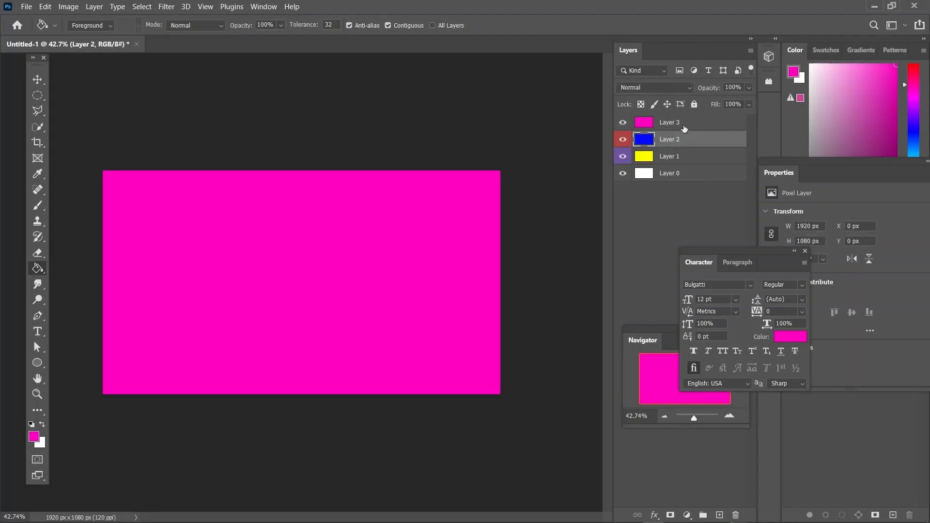
{"action": "left_click", "coordinate": [683, 127]}
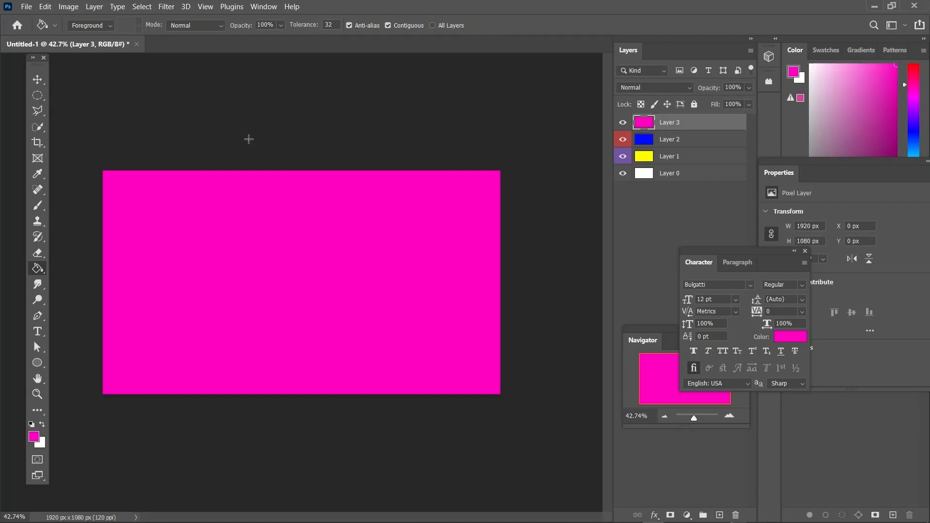
Step: Activate the Move tool and switch the active layer to Layer 1, Layer 0 and back to Layer 3
{"action": "left_click", "coordinate": [42, 77]}
{"action": "left_click", "coordinate": [71, 80]}
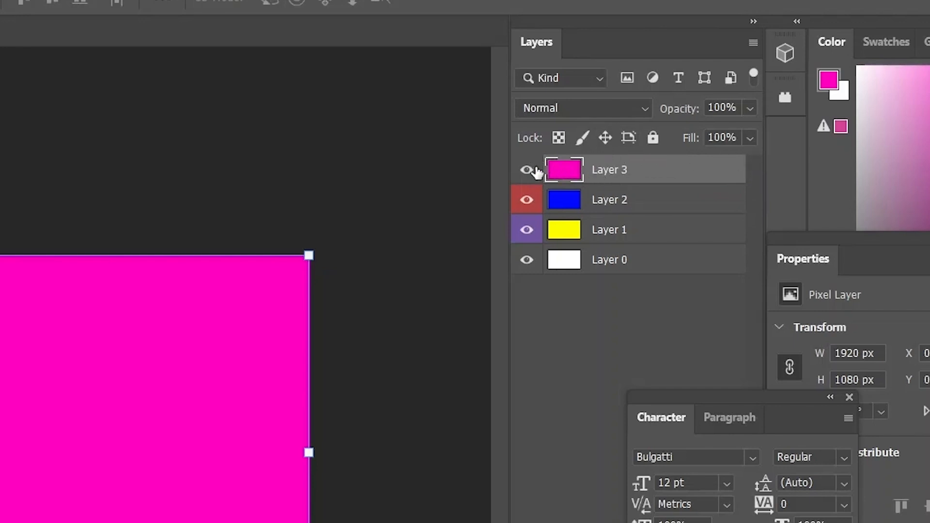
{"action": "left_click", "coordinate": [635, 233]}
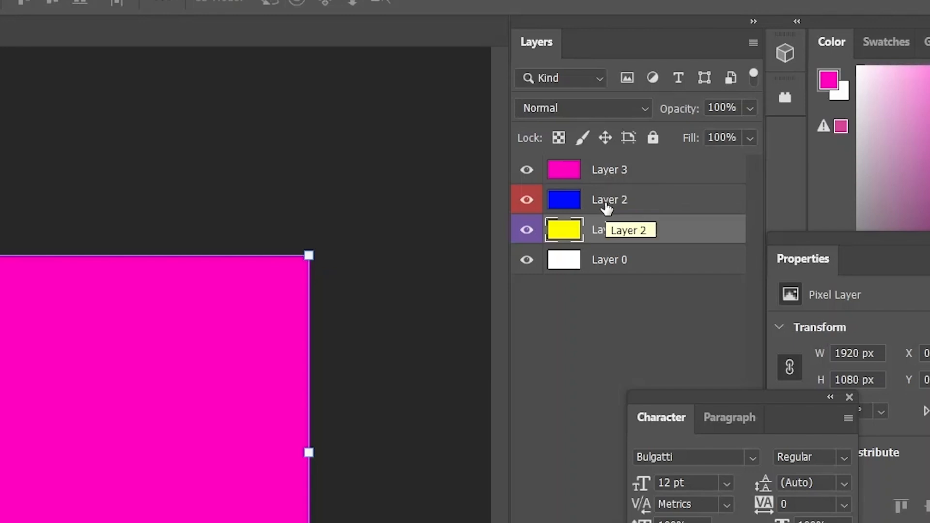
{"action": "left_click", "coordinate": [655, 257]}
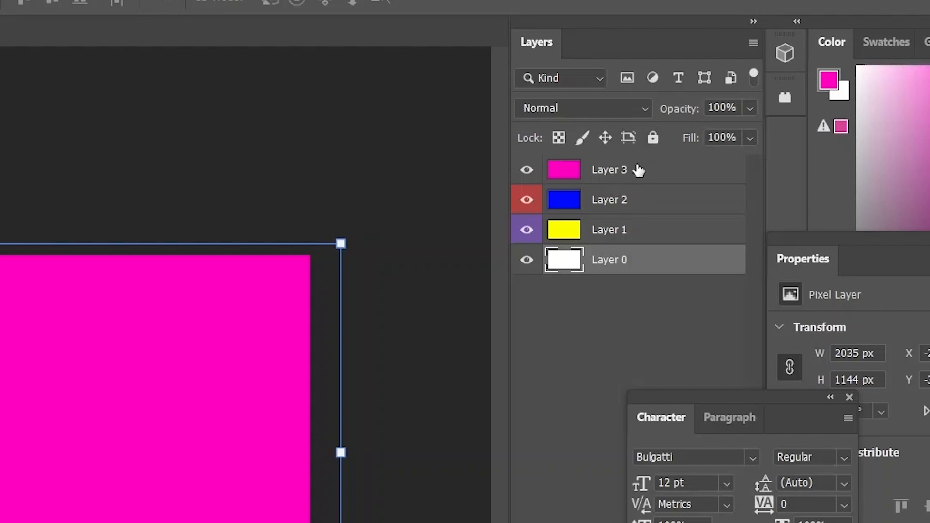
{"action": "left_click", "coordinate": [614, 176]}
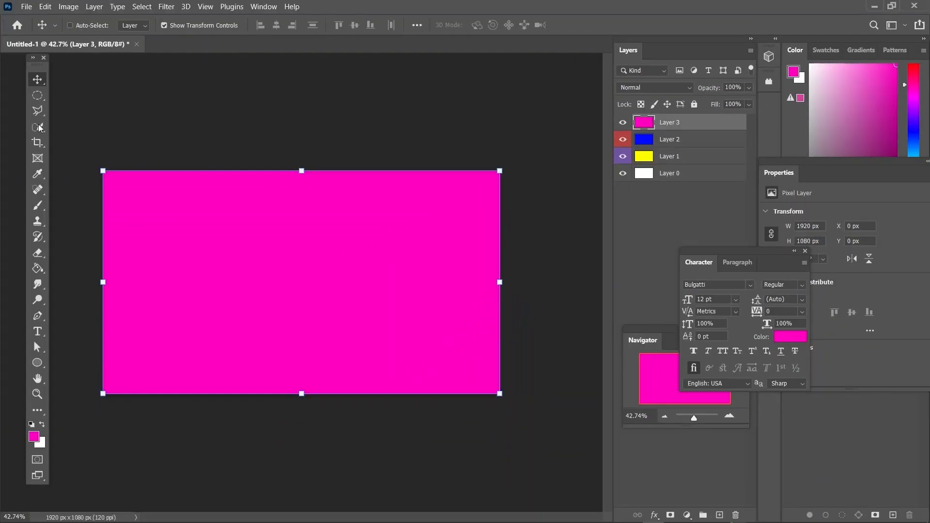
Step: Move pink Layer 3 up and right to about X 989, Y -428 px, and blue Layer 2 up and left to about X -1235, Y -722 px
{"action": "left_click_drag", "start_coordinate": [139, 212], "coordinate": [402, 155]}
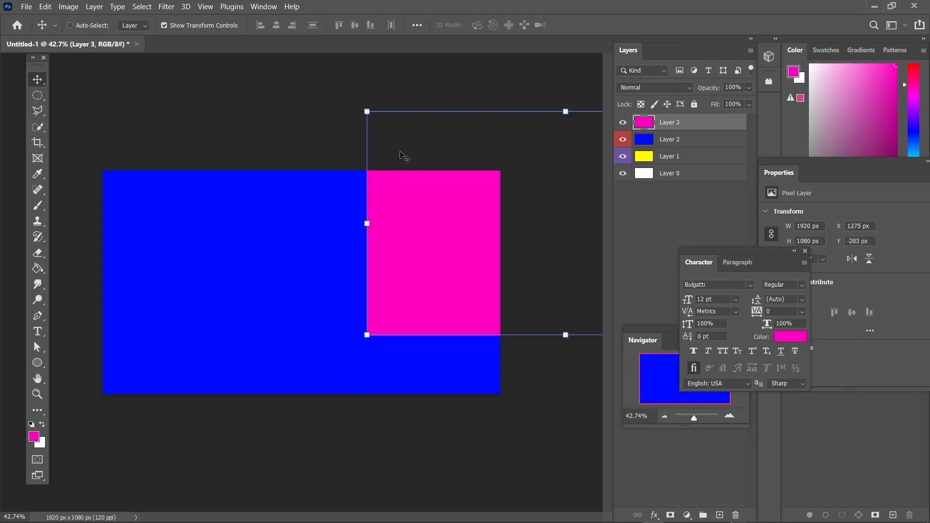
{"action": "left_click_drag", "start_coordinate": [413, 235], "coordinate": [354, 203]}
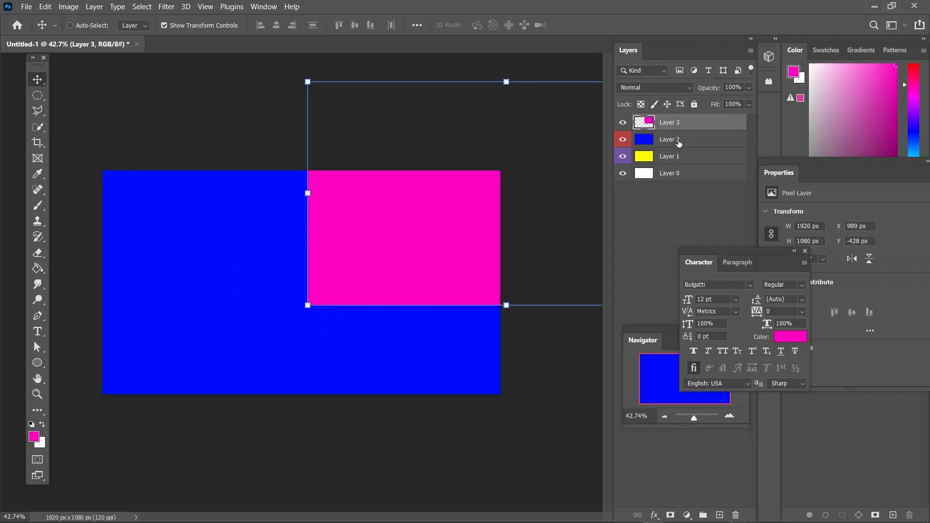
{"action": "left_click", "coordinate": [679, 143]}
{"action": "left_click_drag", "start_coordinate": [374, 270], "coordinate": [53, 194]}
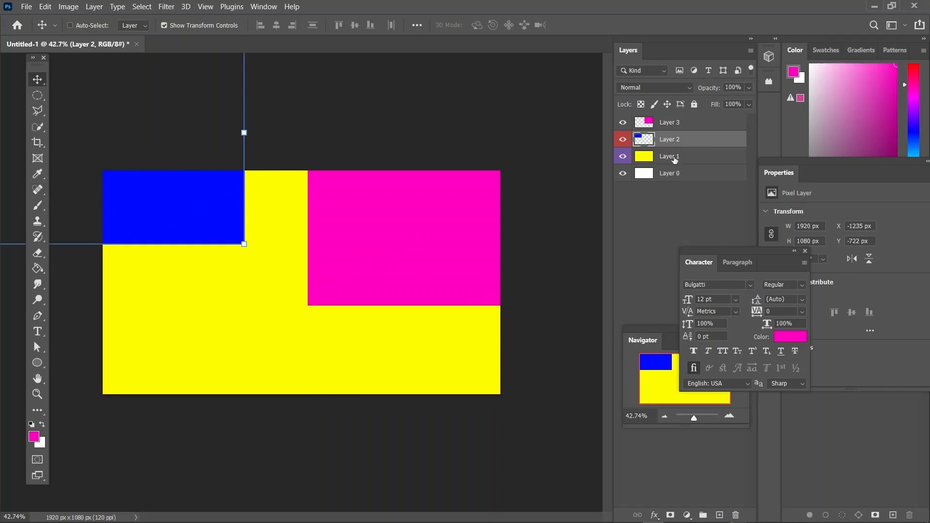
Step: Move yellow Layer 1 down to about X -29 px, Y 842 px, and hide the white Layer 0
{"action": "left_click", "coordinate": [674, 159]}
{"action": "left_click_drag", "start_coordinate": [229, 308], "coordinate": [224, 483]}
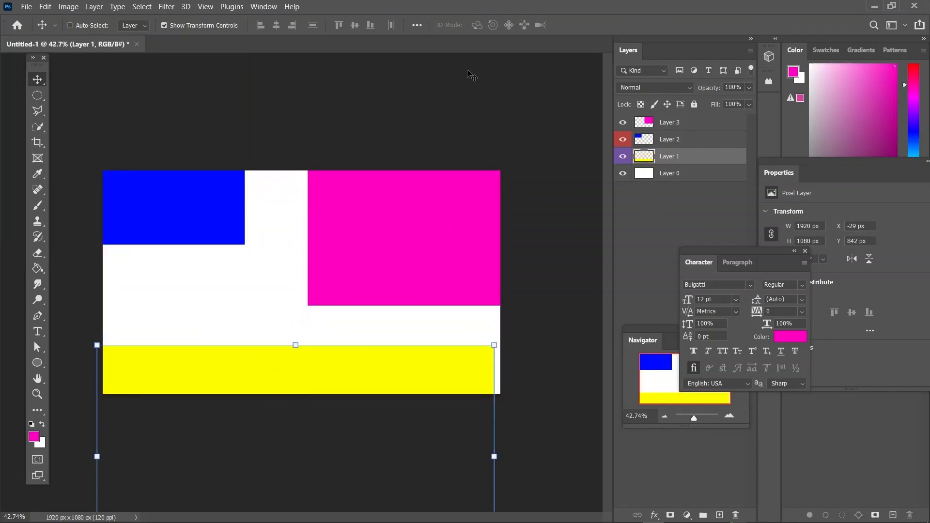
{"action": "left_click", "coordinate": [623, 173]}
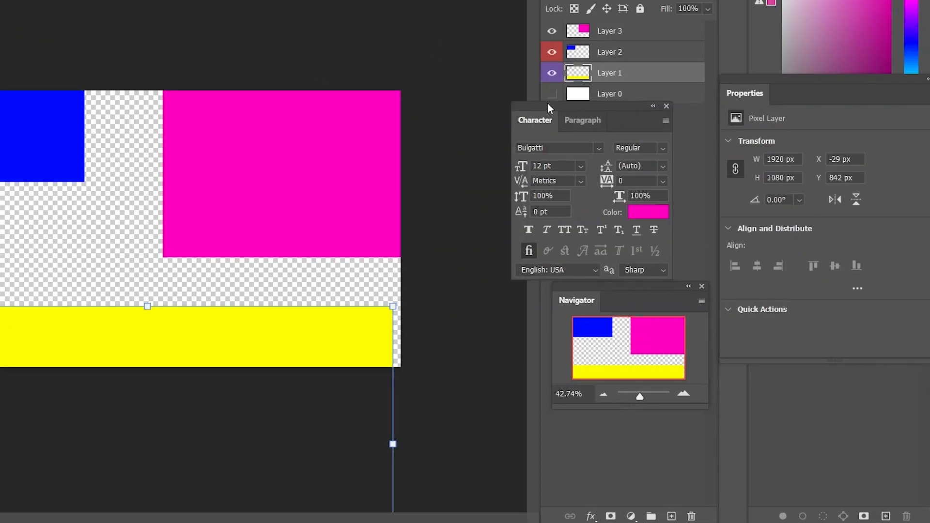
Step: Switch the floating Character panel to its Paragraph settings and place the panel below the Navigator
{"action": "left_click_drag", "start_coordinate": [549, 107], "coordinate": [454, 188]}
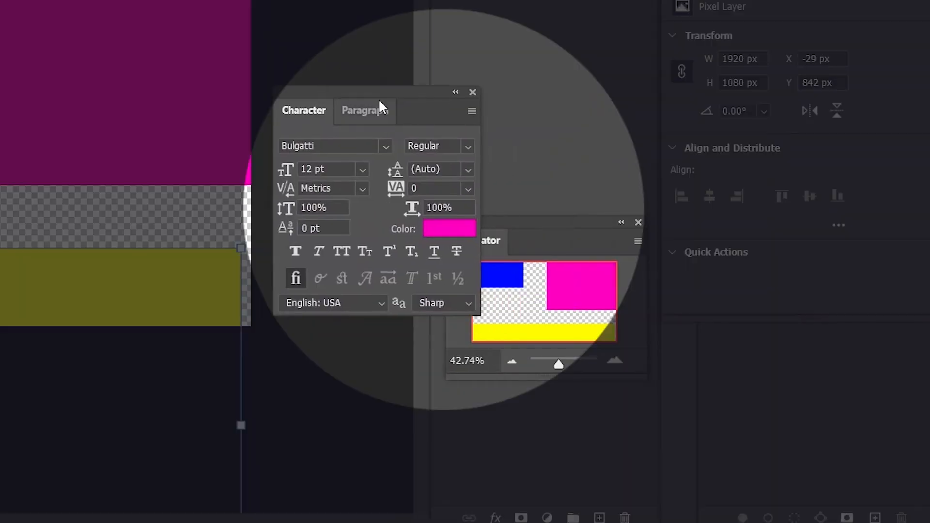
{"action": "left_click", "coordinate": [369, 110]}
{"action": "left_click_drag", "start_coordinate": [519, 249], "coordinate": [557, 68]}
{"action": "left_click_drag", "start_coordinate": [364, 97], "coordinate": [584, 260]}
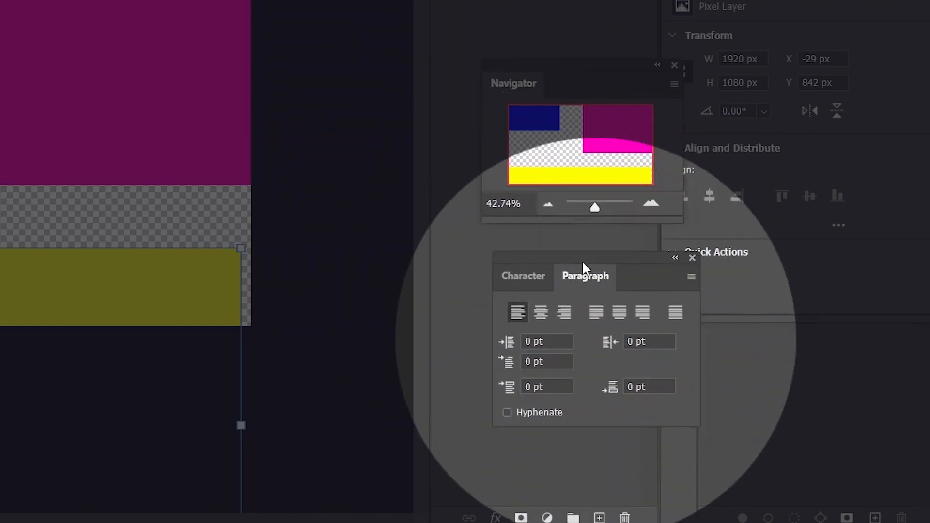